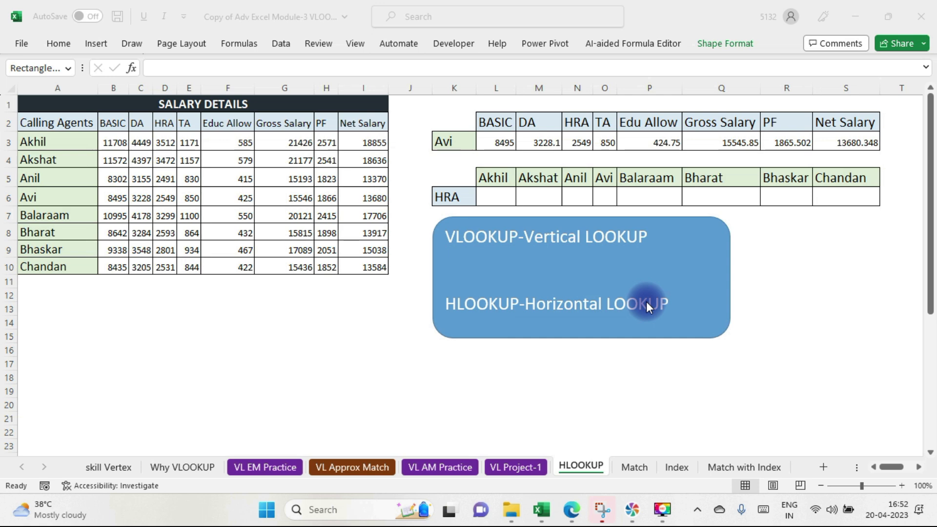
# - Examine the Calling Agents, BASIC, DA and HRA columns of the Salary Details table and their headers
pyautogui.click(48, 100)
pyautogui.click(48, 101)
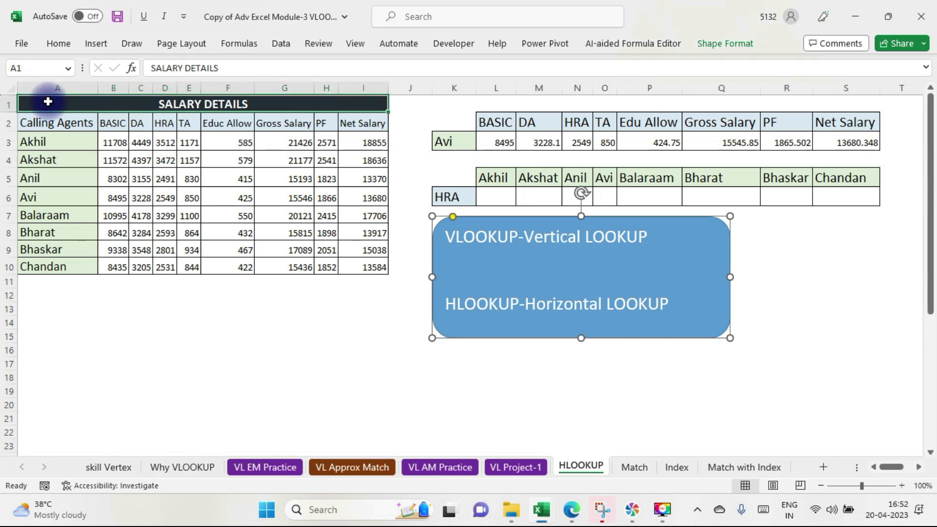
pyautogui.moveTo(72, 122); pyautogui.dragTo(69, 266)
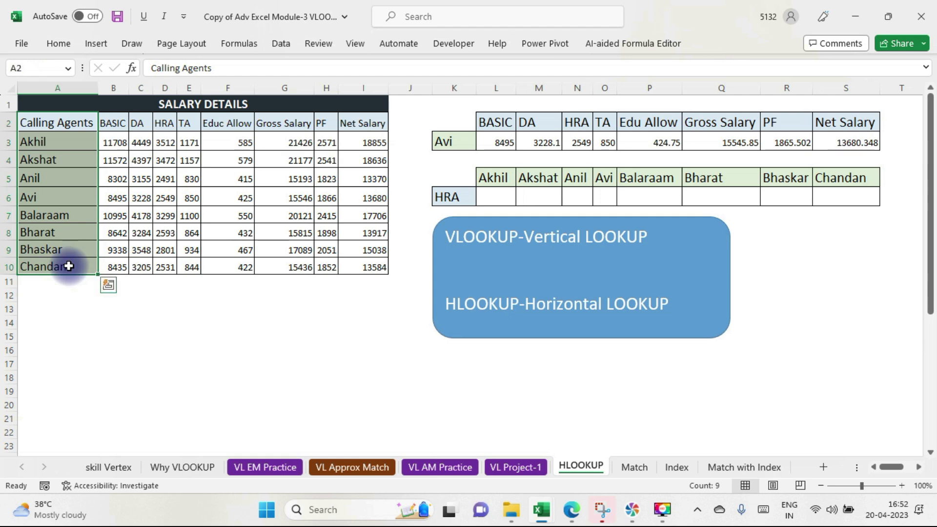
pyautogui.moveTo(111, 123); pyautogui.dragTo(119, 259)
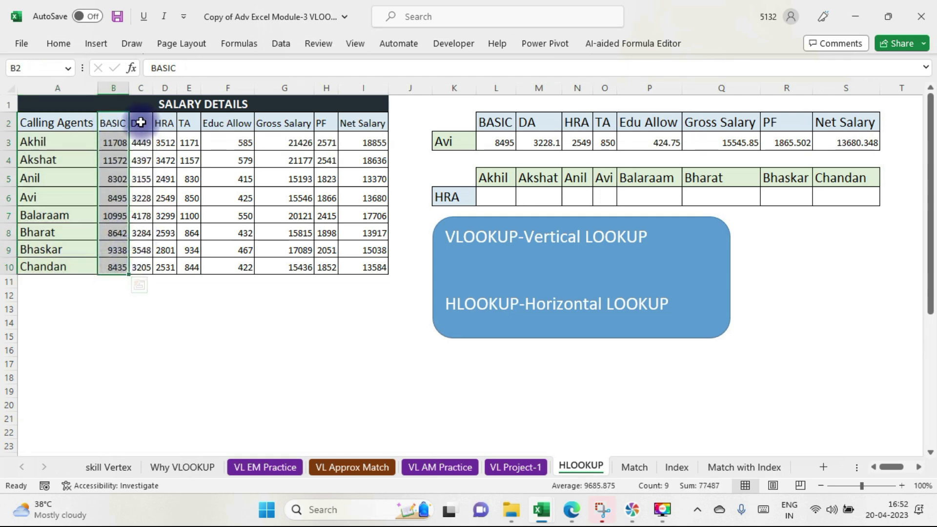
pyautogui.moveTo(141, 123); pyautogui.dragTo(143, 262)
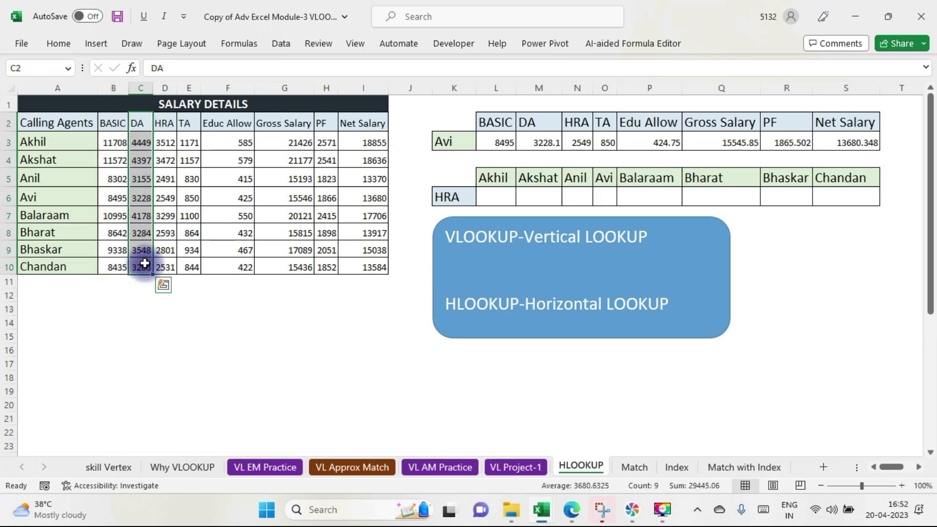
pyautogui.moveTo(164, 124); pyautogui.dragTo(164, 265)
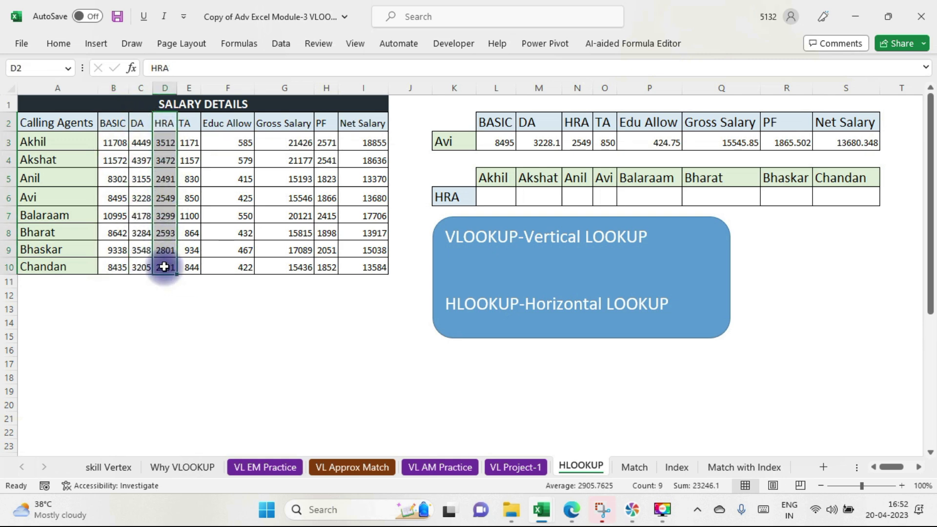
pyautogui.click(70, 123)
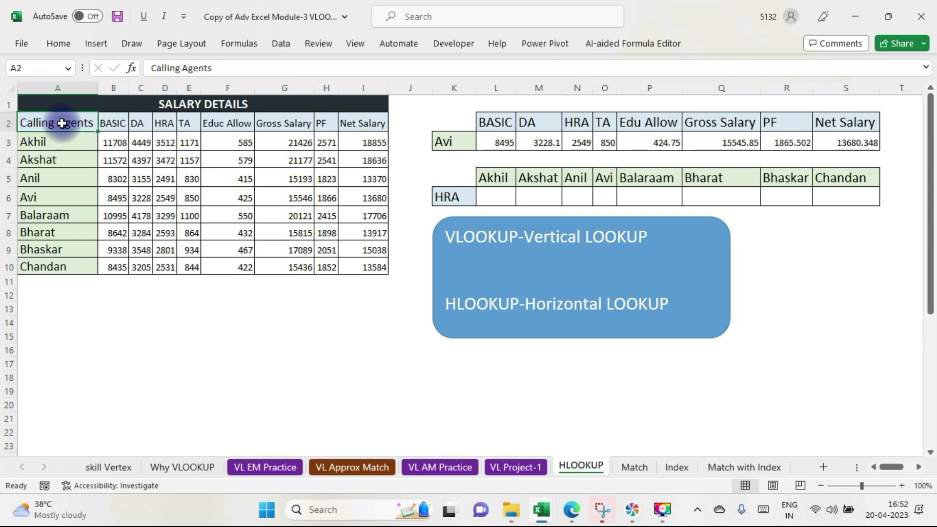
pyautogui.click(110, 123)
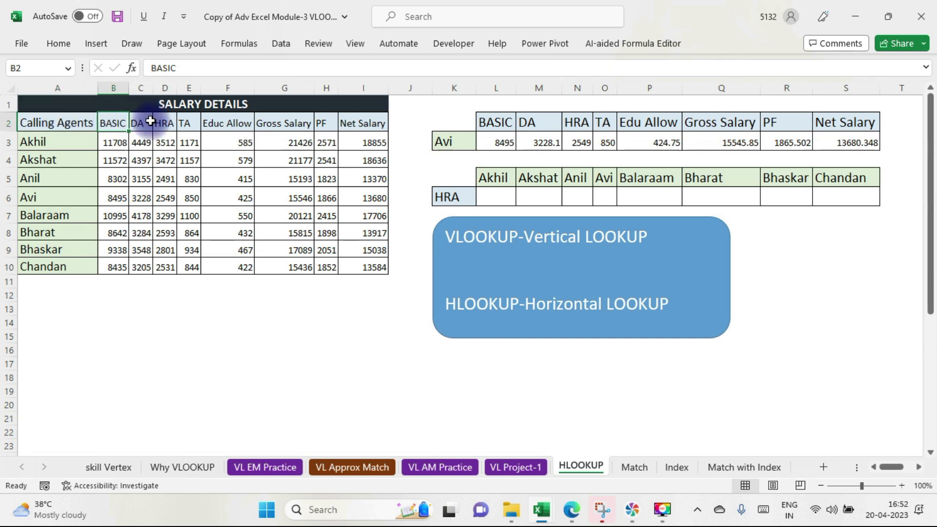
# - Examine the Salary Details table's header row, the first three agents' records and the full data range A2:I10
pyautogui.moveTo(79, 126); pyautogui.dragTo(360, 341)
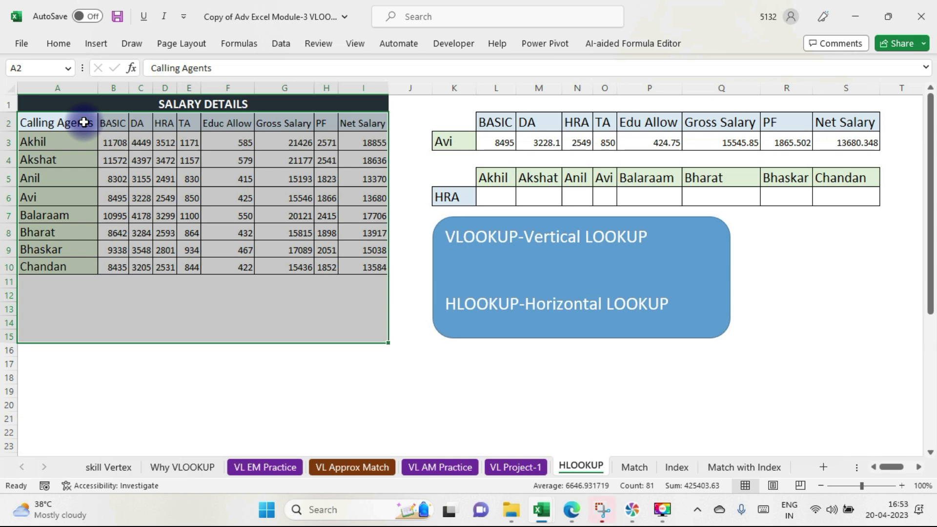
pyautogui.click(84, 122)
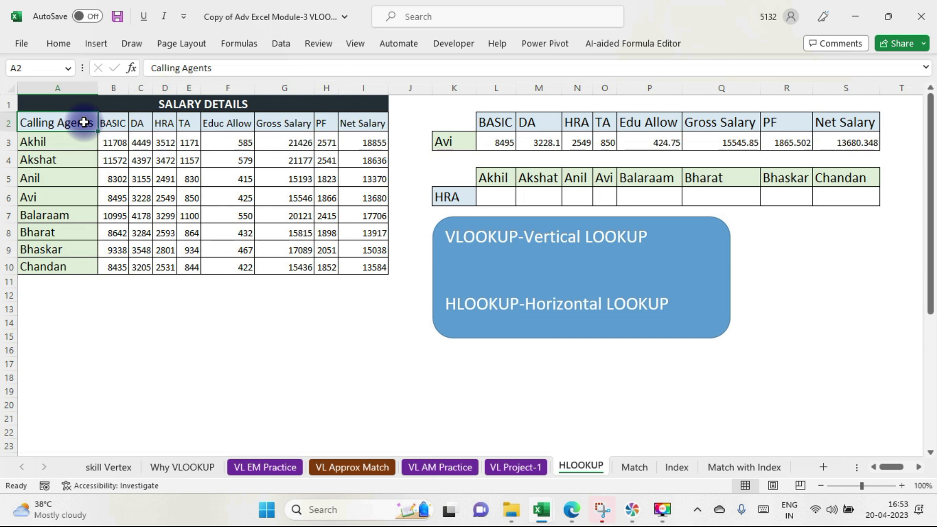
pyautogui.moveTo(73, 121); pyautogui.dragTo(84, 262)
pyautogui.moveTo(52, 126); pyautogui.dragTo(362, 122)
pyautogui.moveTo(44, 147); pyautogui.dragTo(364, 143)
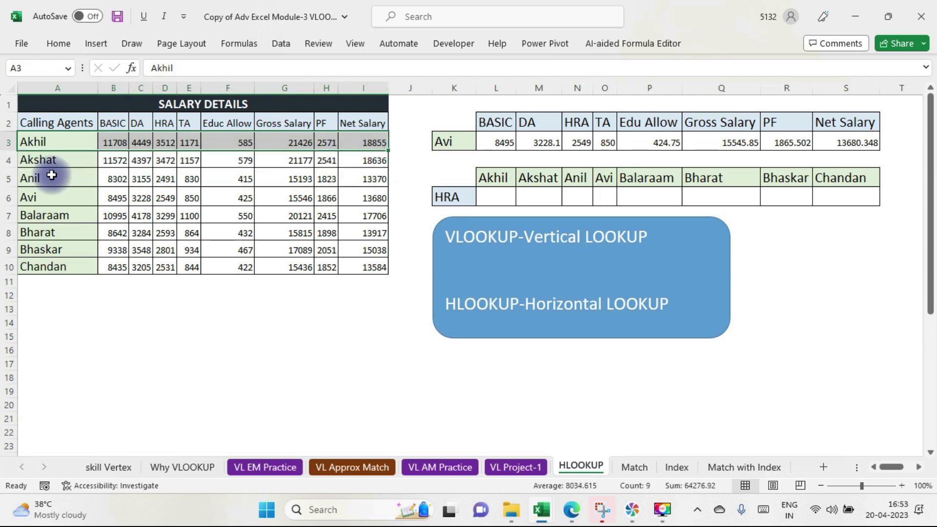
pyautogui.moveTo(34, 158); pyautogui.dragTo(366, 161)
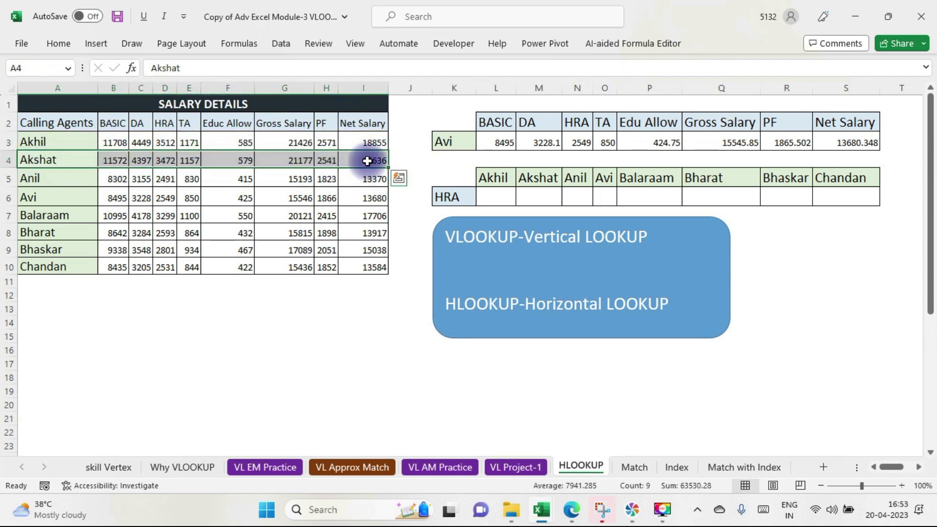
pyautogui.moveTo(58, 182); pyautogui.dragTo(361, 185)
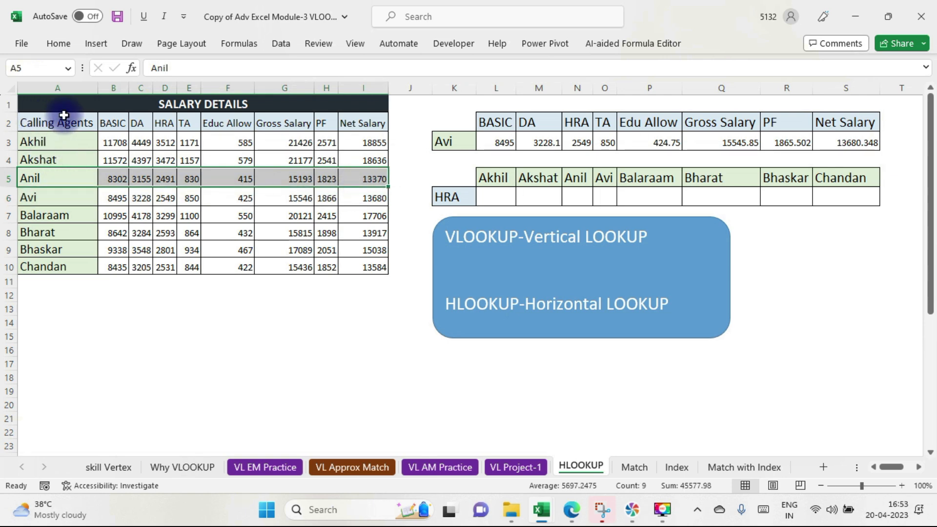
pyautogui.moveTo(117, 101); pyautogui.dragTo(169, 265)
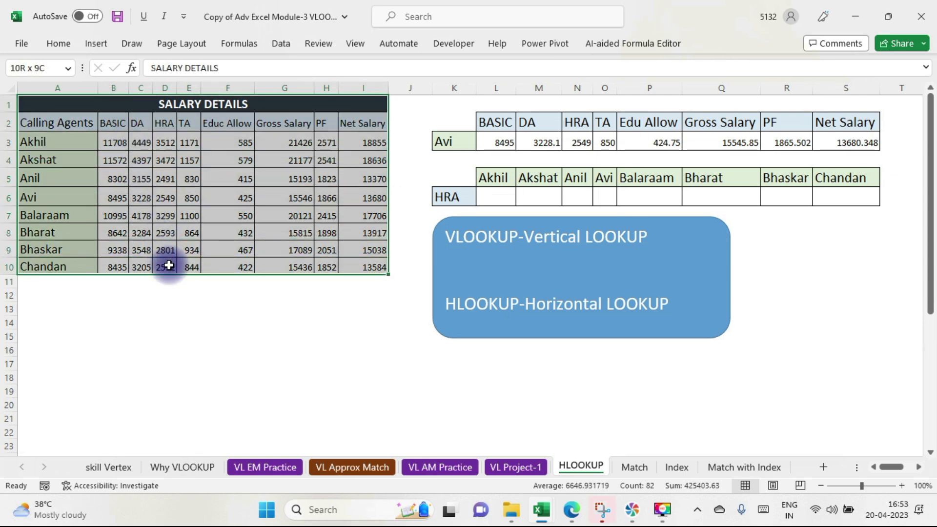
pyautogui.moveTo(52, 126); pyautogui.dragTo(372, 258)
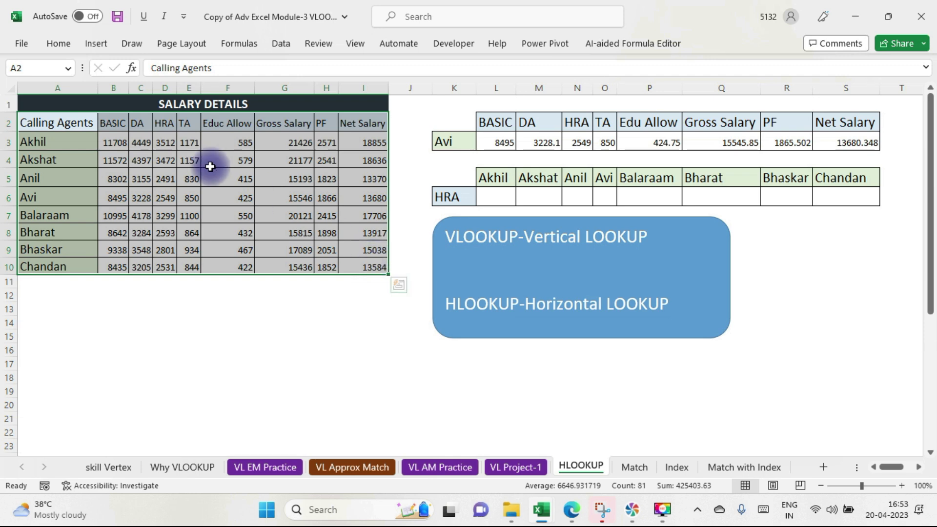
pyautogui.moveTo(78, 124); pyautogui.dragTo(354, 264)
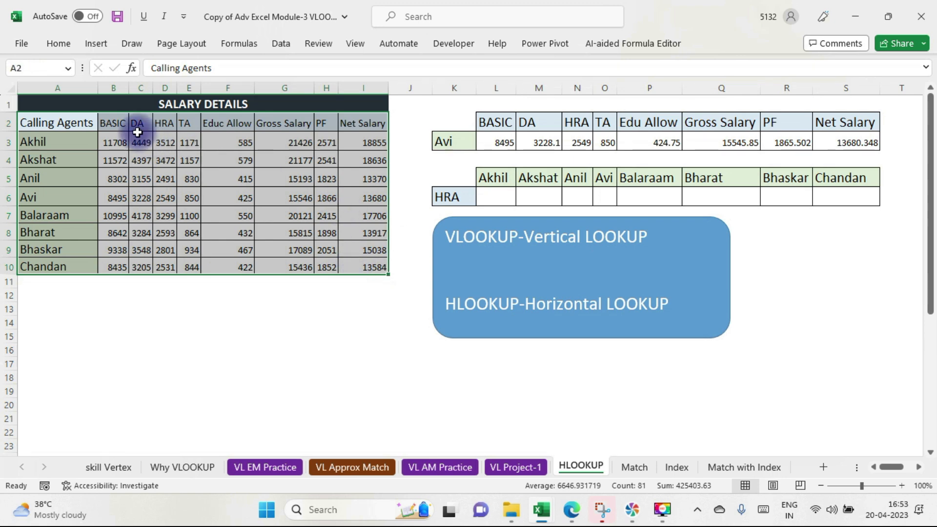
pyautogui.moveTo(32, 142); pyautogui.dragTo(38, 267)
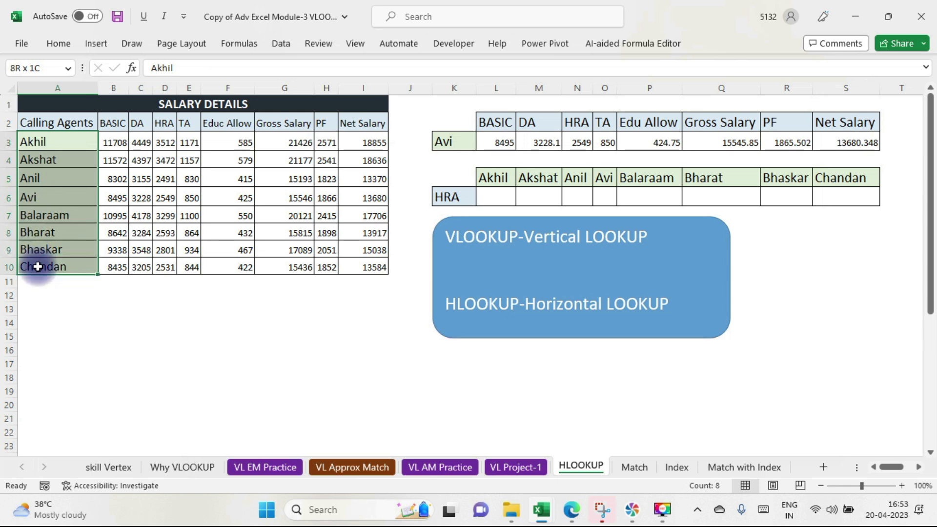
pyautogui.moveTo(113, 142); pyautogui.dragTo(322, 266)
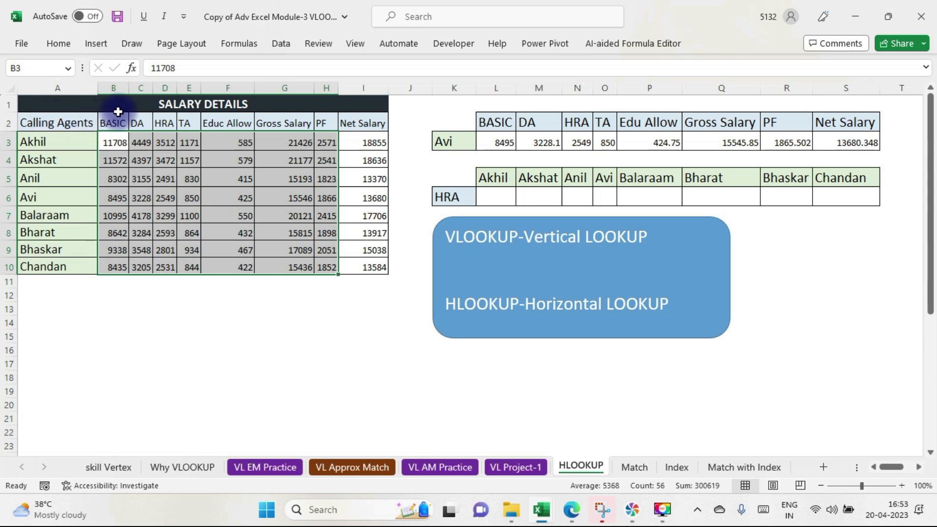
# - Examine each salary header from BASIC through Net Salary, along with the Calling Agents, BASIC and DA columns
pyautogui.click(119, 90)
pyautogui.click(116, 128)
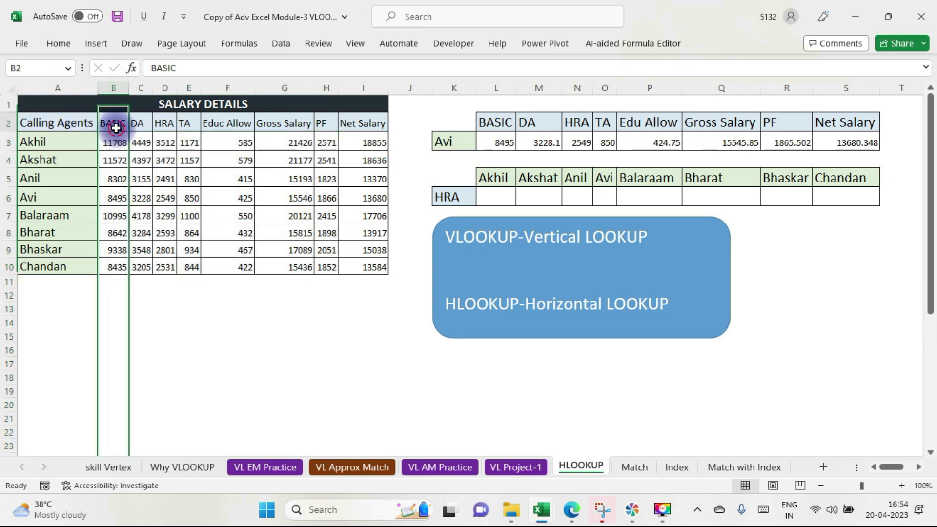
pyautogui.click(144, 123)
pyautogui.click(168, 124)
pyautogui.click(189, 123)
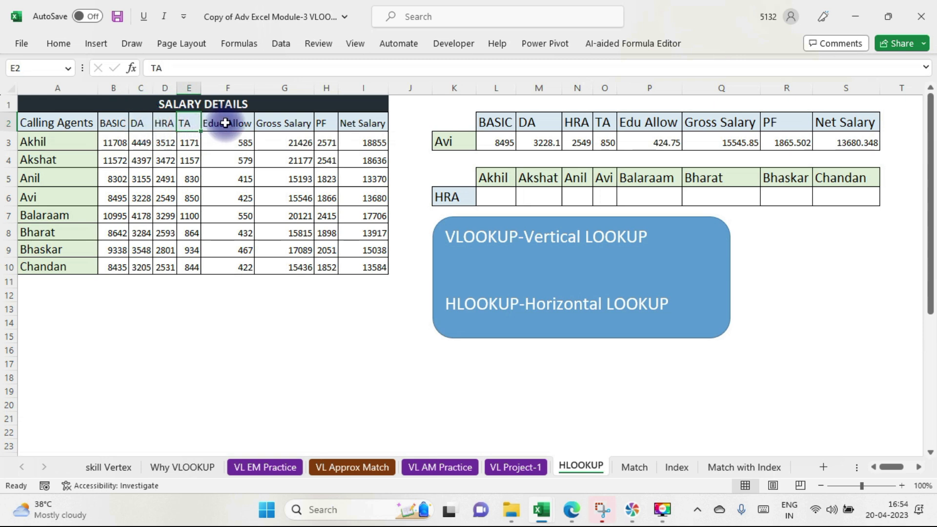
pyautogui.click(242, 123)
pyautogui.click(285, 123)
pyautogui.click(322, 123)
pyautogui.click(360, 122)
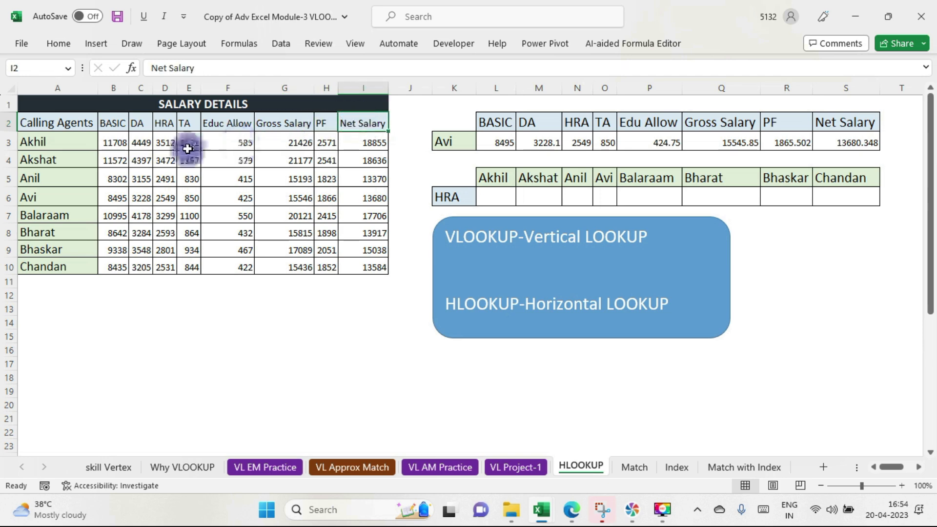
pyautogui.moveTo(81, 126); pyautogui.dragTo(63, 265)
pyautogui.moveTo(117, 119); pyautogui.dragTo(115, 267)
pyautogui.moveTo(143, 124); pyautogui.dragTo(149, 268)
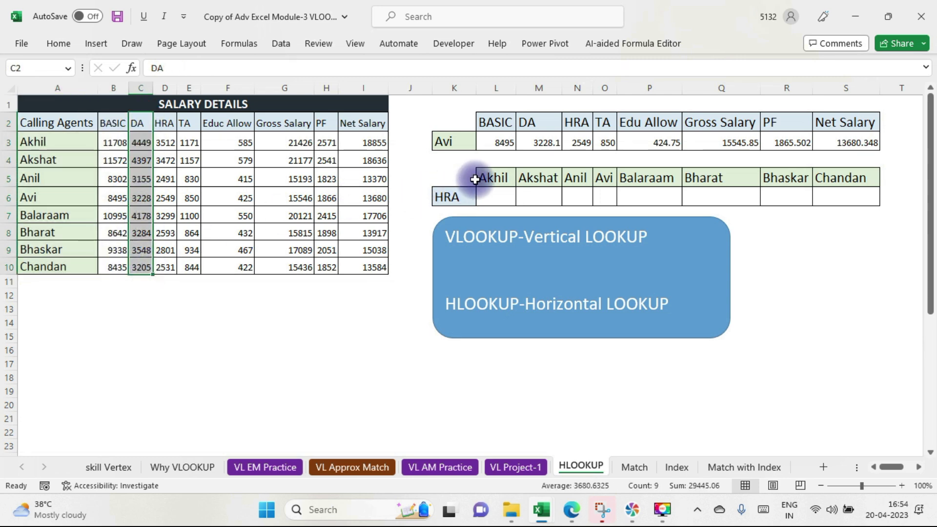
# - Clear the existing VLOOKUP formulas from L3:S3, under the BASIC to Net Salary headers
pyautogui.click(461, 139)
pyautogui.moveTo(504, 142); pyautogui.dragTo(850, 140)
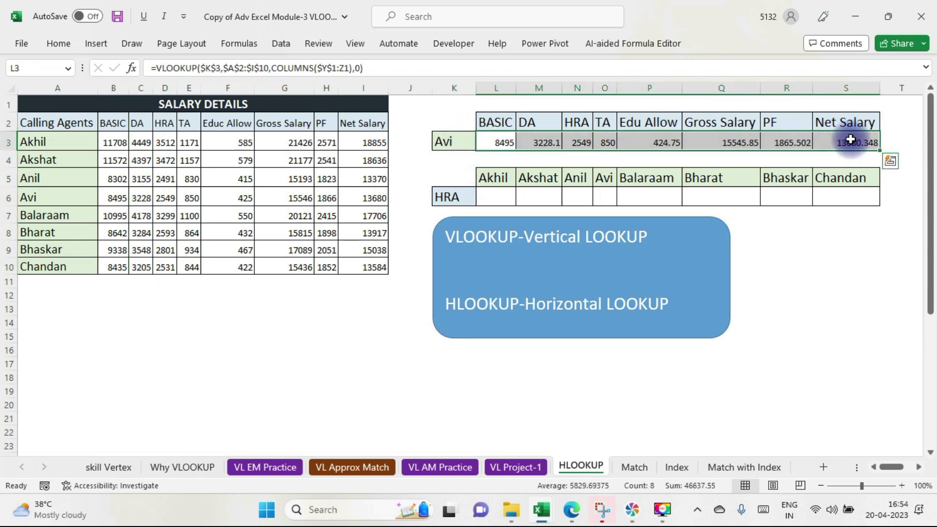
pyautogui.press('Delete')
# - Compare the lookup name in K3 with the vertical list in the Calling Agents column, A2:A10
pyautogui.click(448, 145)
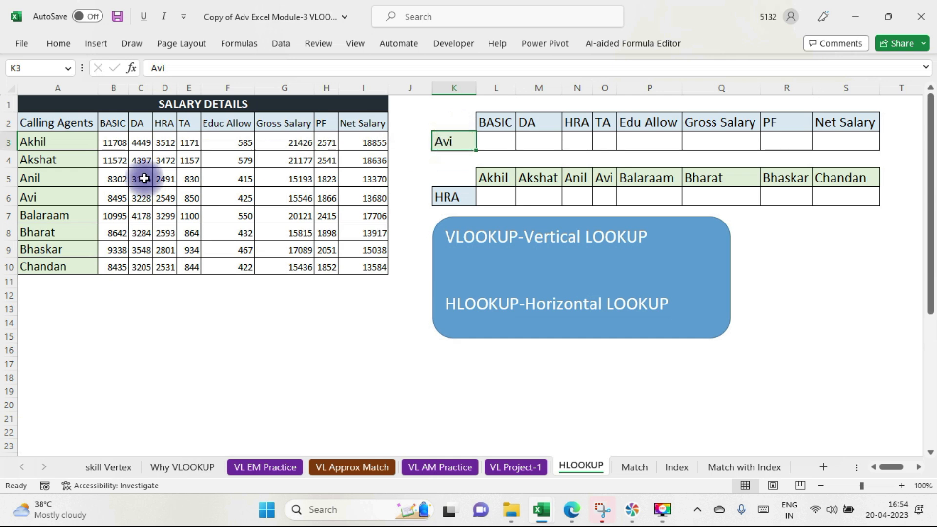
pyautogui.click(44, 122)
pyautogui.moveTo(44, 122); pyautogui.dragTo(54, 262)
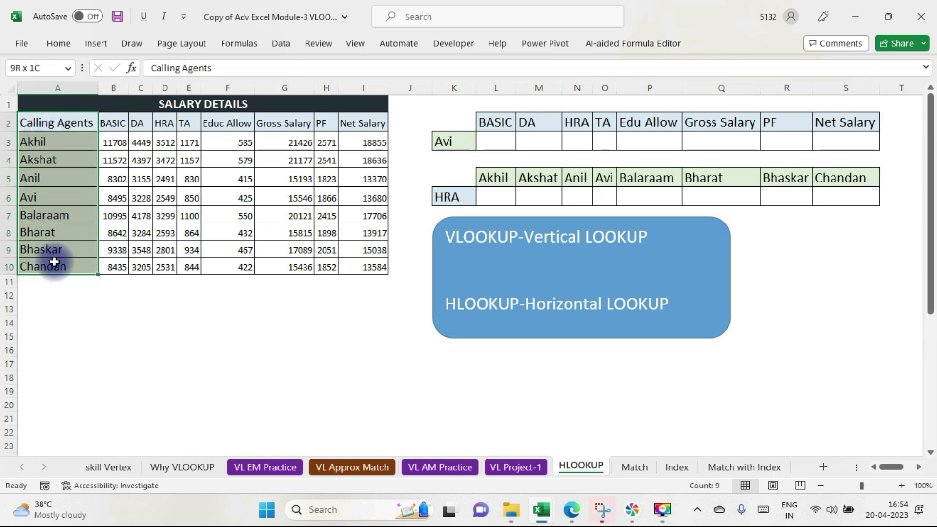
pyautogui.click(442, 140)
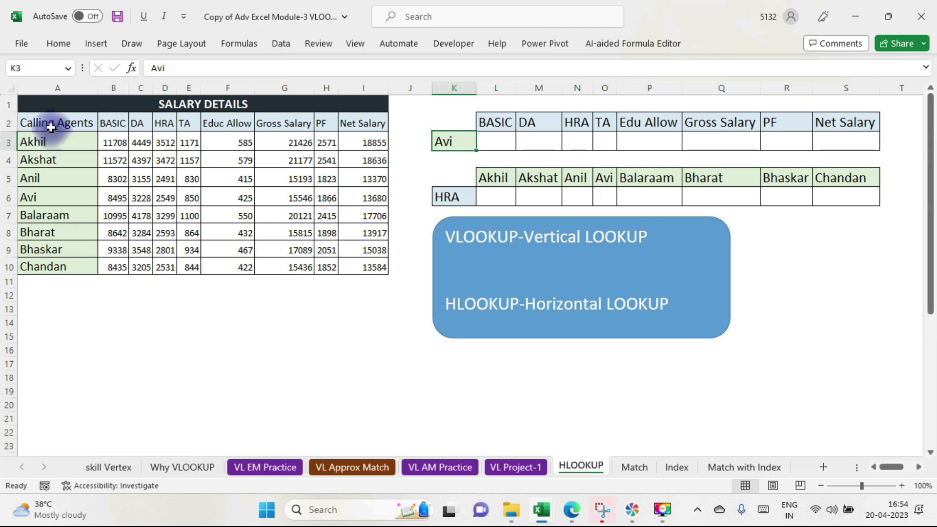
pyautogui.moveTo(50, 126); pyautogui.dragTo(42, 268)
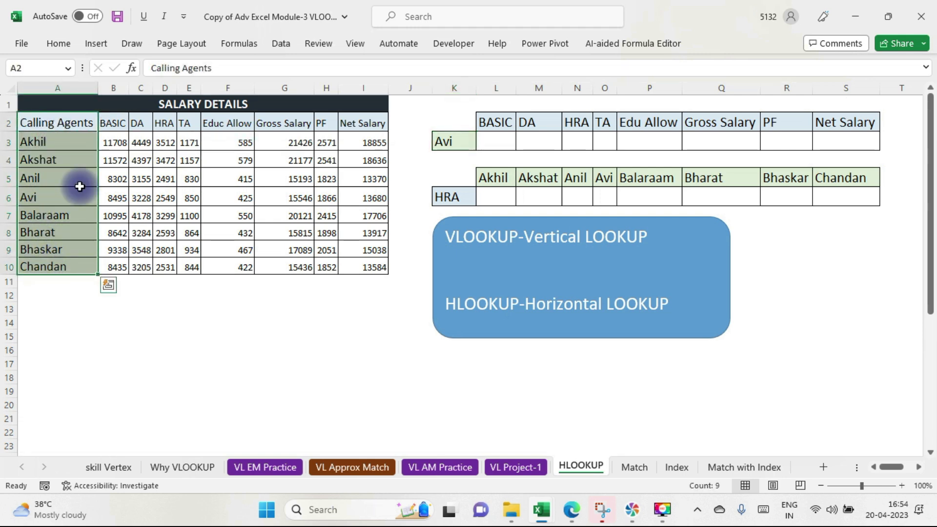
pyautogui.moveTo(58, 121); pyautogui.dragTo(75, 264)
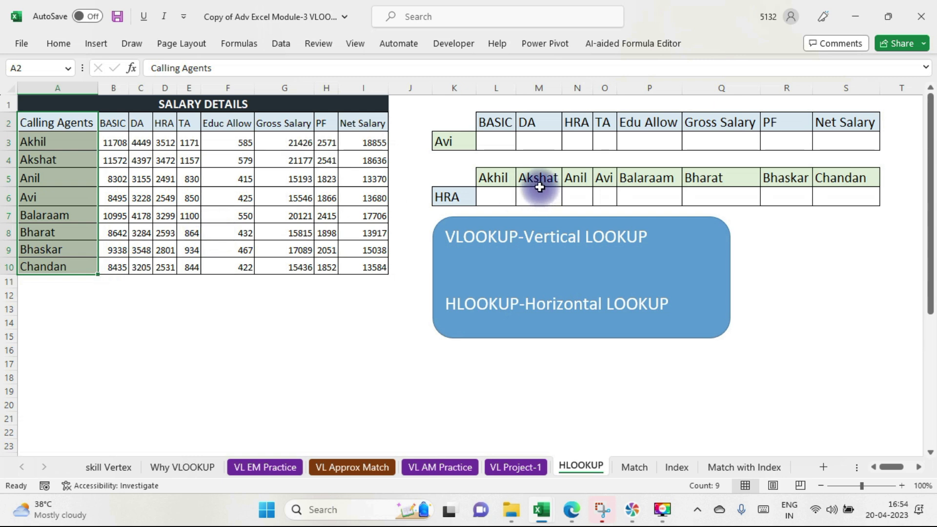
# - Move the rounded rectangle describing VLOOKUP and HLOOKUP down to about row 14, away from the HRA lookup table
pyautogui.click(494, 178)
pyautogui.moveTo(652, 224); pyautogui.dragTo(628, 325)
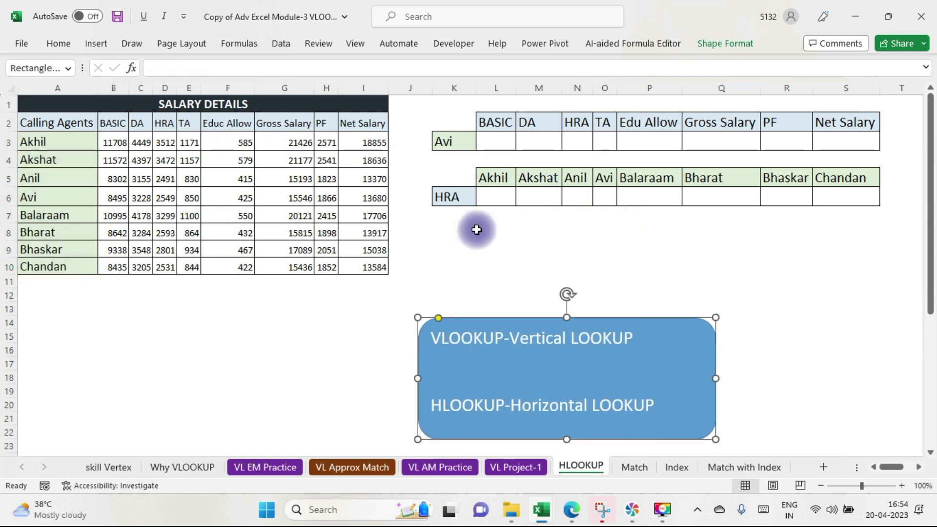
# - Compare the HRA lookup value in K6 with the agent names in row 5 and the salary table's header row
pyautogui.click(456, 199)
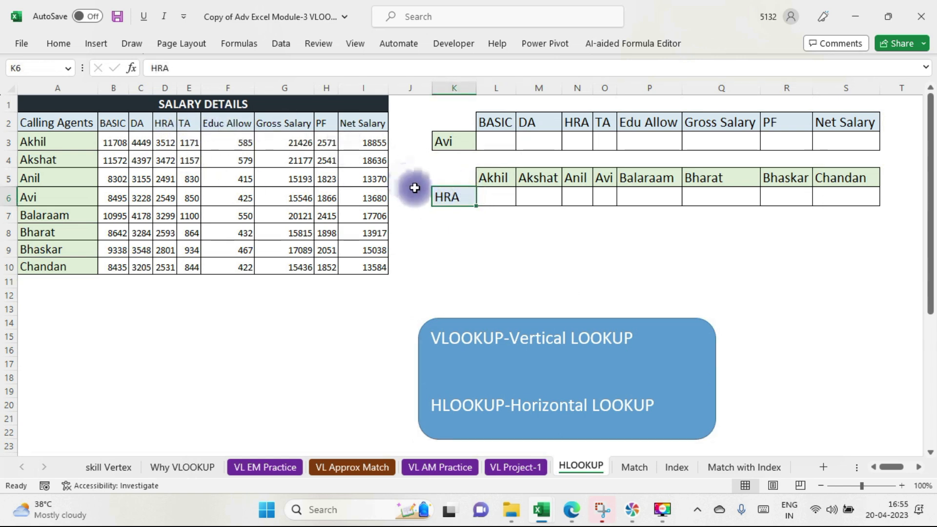
pyautogui.moveTo(489, 176); pyautogui.dragTo(820, 179)
pyautogui.click(446, 196)
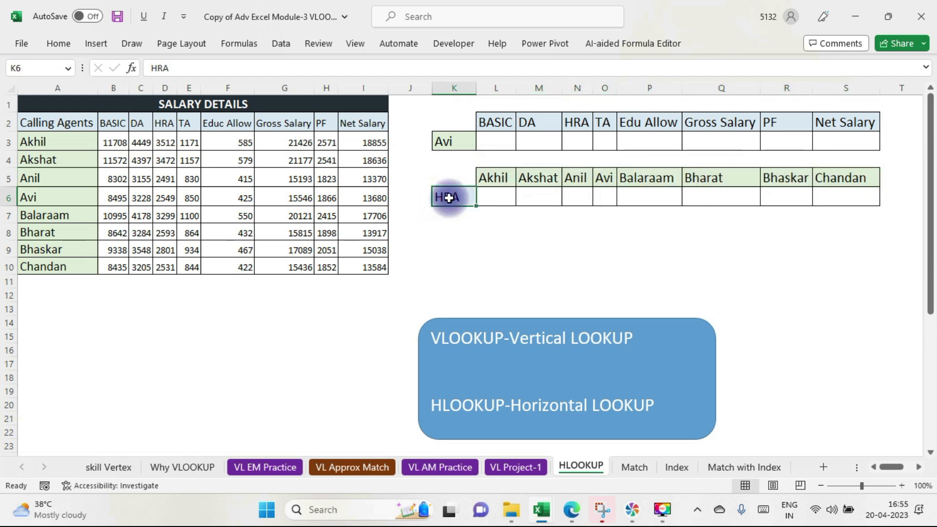
pyautogui.moveTo(45, 123); pyautogui.dragTo(360, 128)
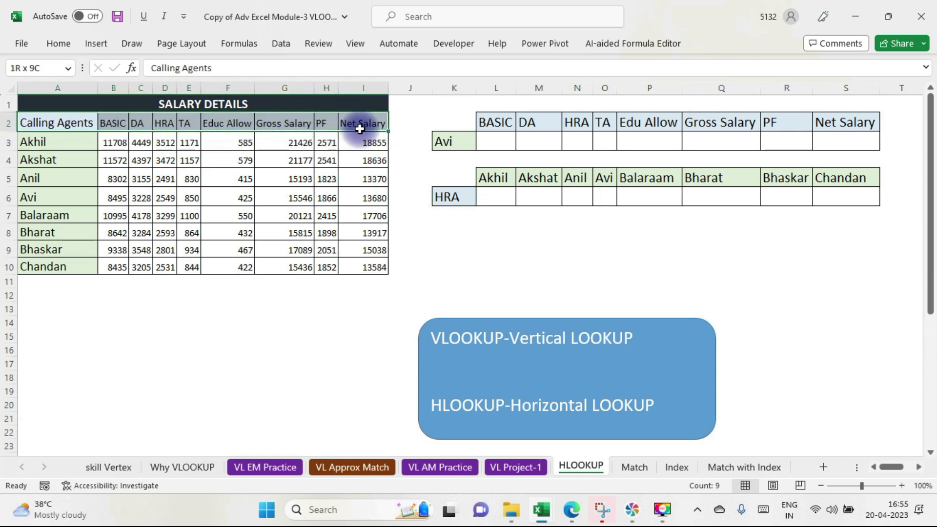
pyautogui.click(446, 198)
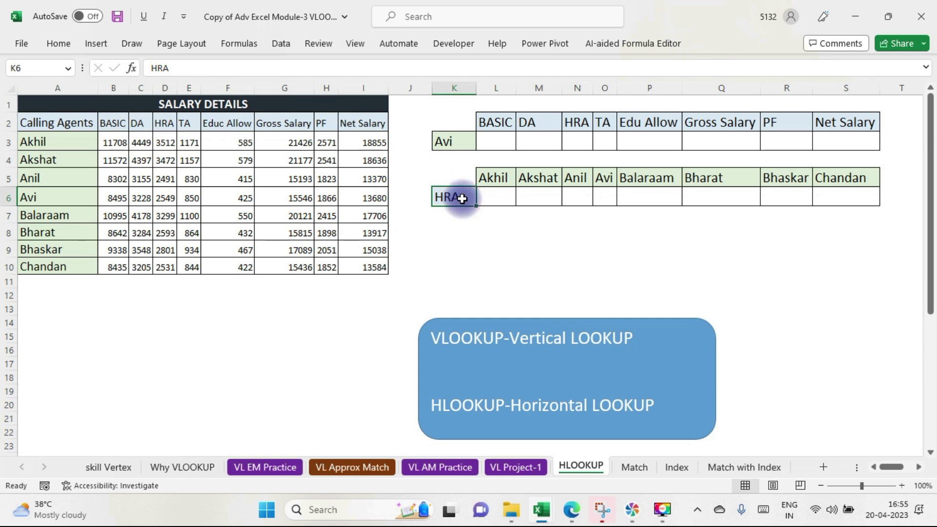
pyautogui.moveTo(63, 123); pyautogui.dragTo(367, 266)
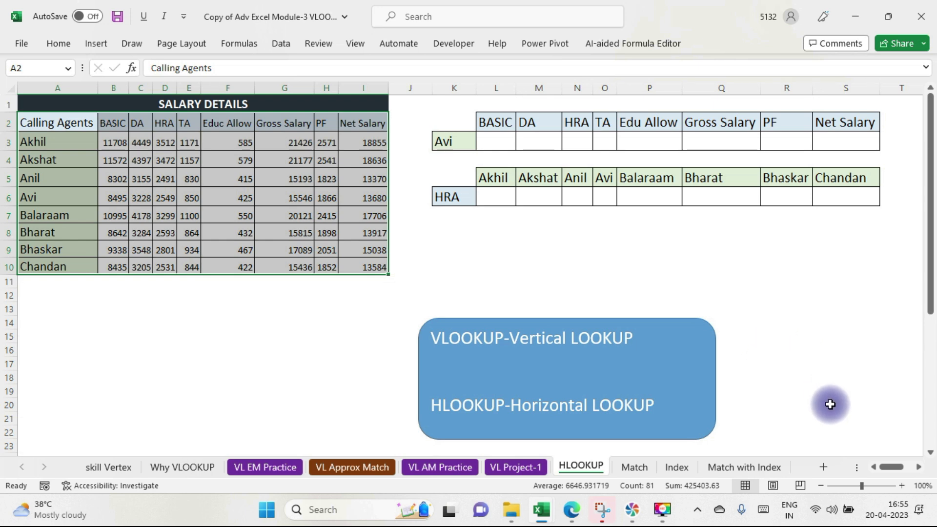
# - Start a VLOOKUP formula in L3, under the BASIC header, with the absolute reference $K$3 as its lookup value
pyautogui.click(861, 478)
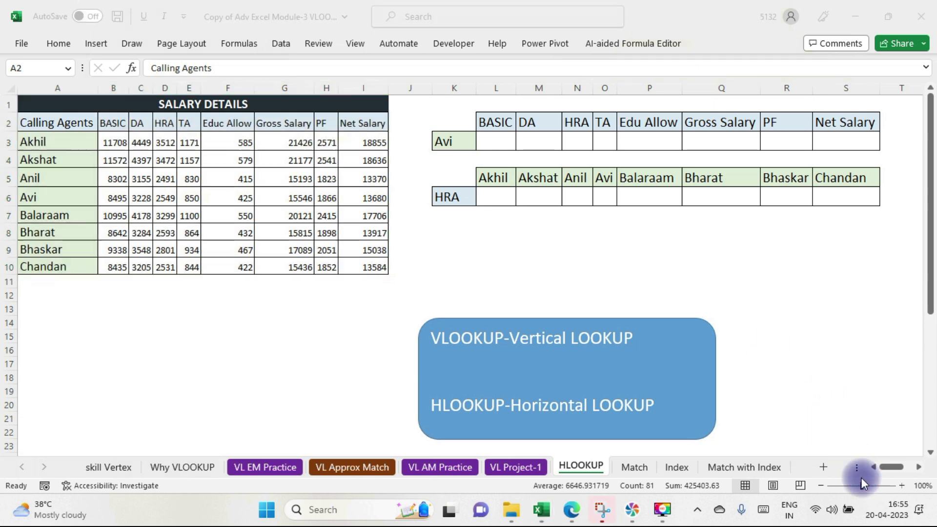
pyautogui.click(464, 142)
pyautogui.click(494, 142)
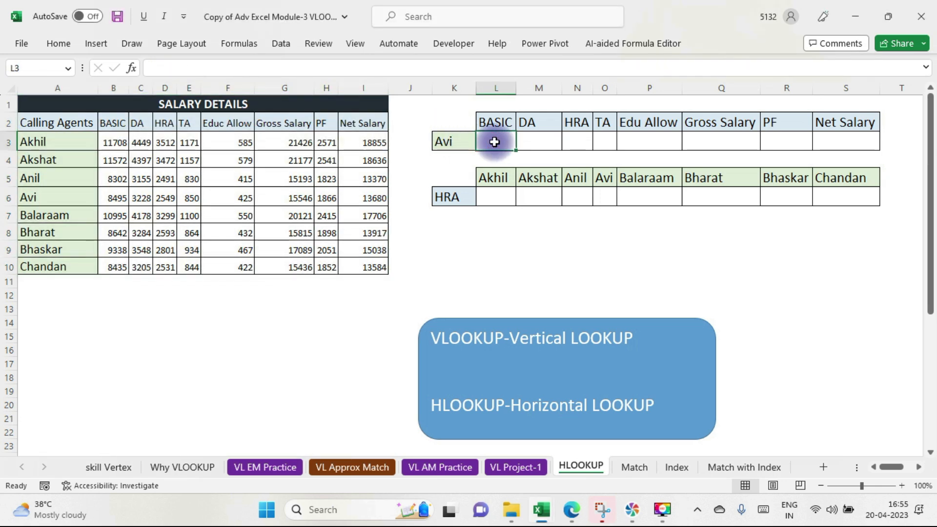
pyautogui.write('=')
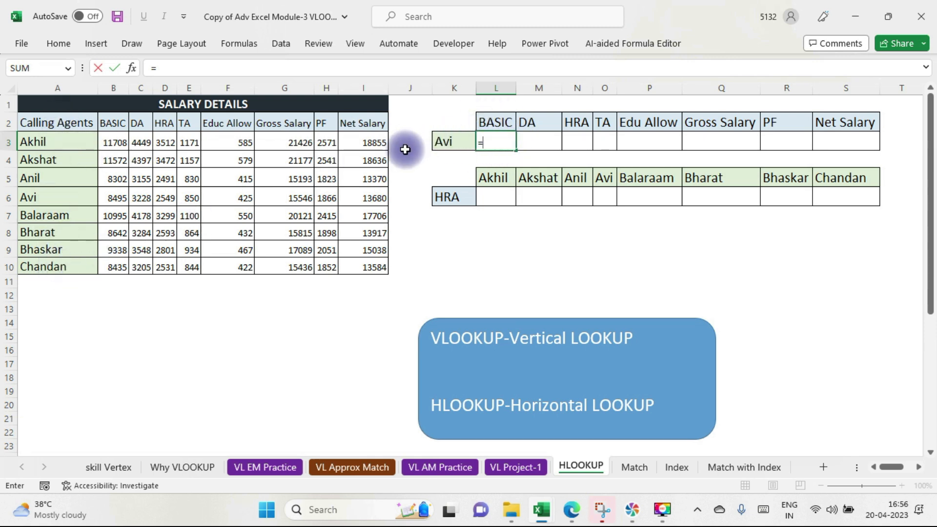
pyautogui.write('vl')
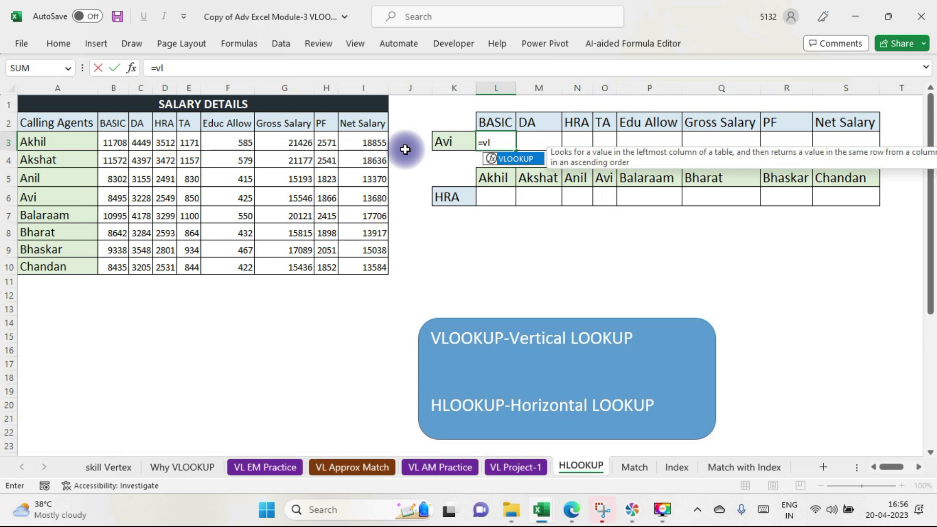
pyautogui.press('Tab')
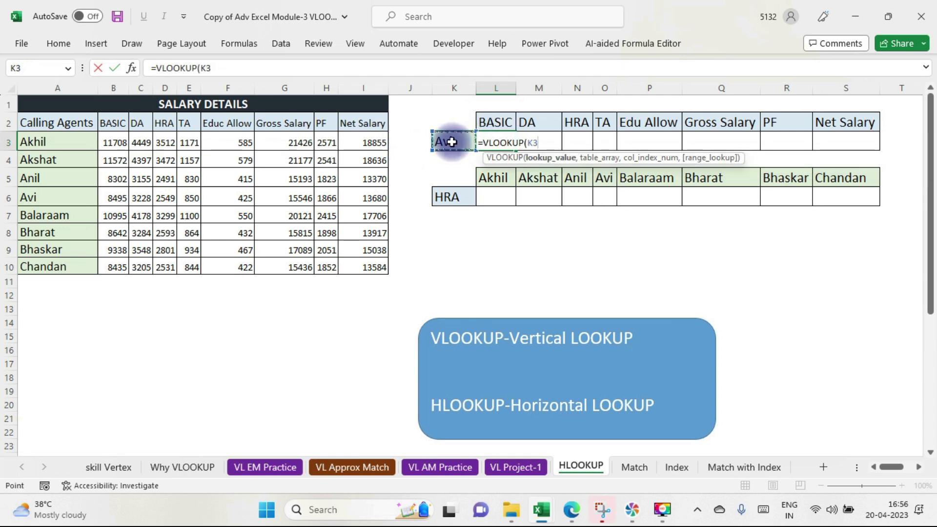
pyautogui.write(',')
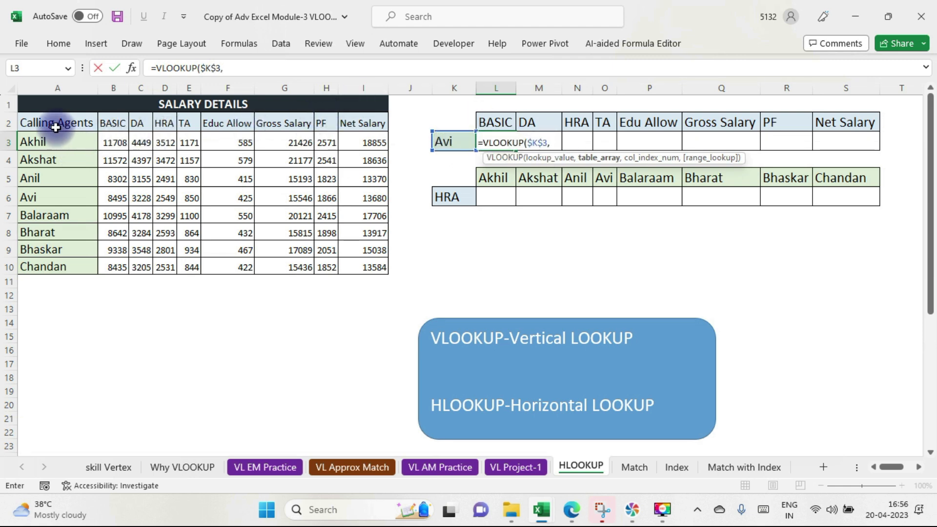
# - Complete the L3 formula with table array $A$2:$I$10, column index 2 and exact match 0, and check its result against the BASIC column
pyautogui.moveTo(54, 121); pyautogui.dragTo(348, 268)
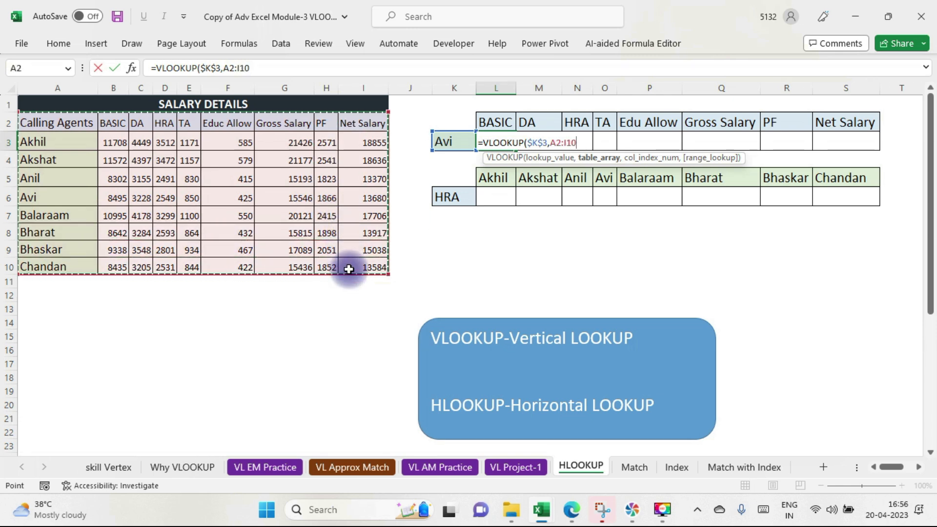
pyautogui.press('F4')
pyautogui.write(',2')
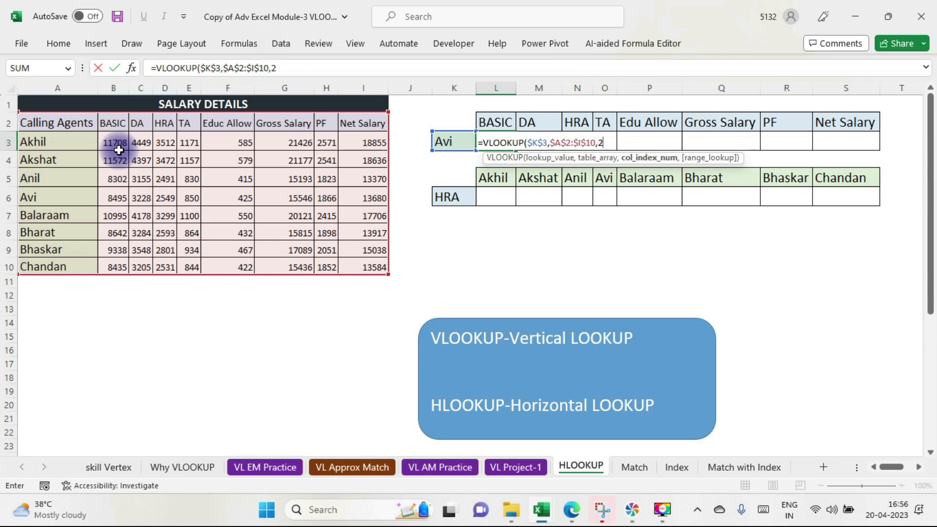
pyautogui.write(',0)')
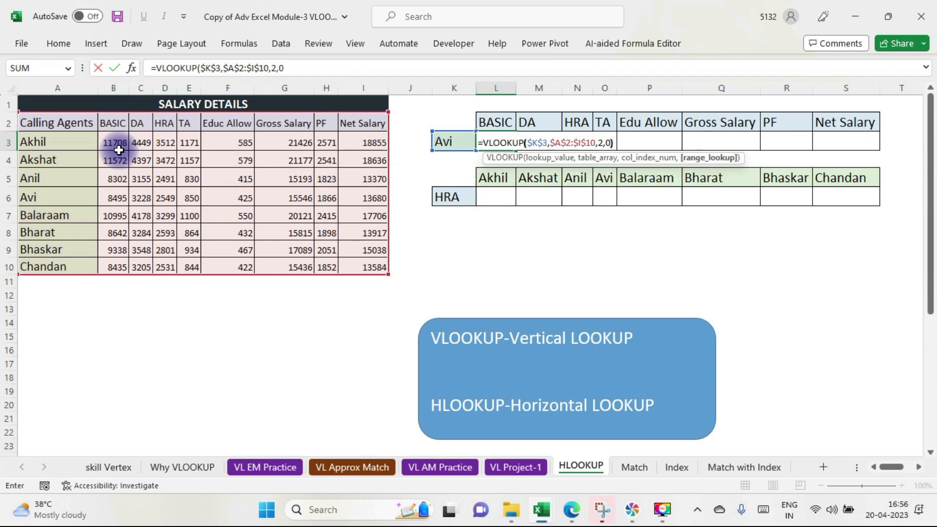
pyautogui.press('Return')
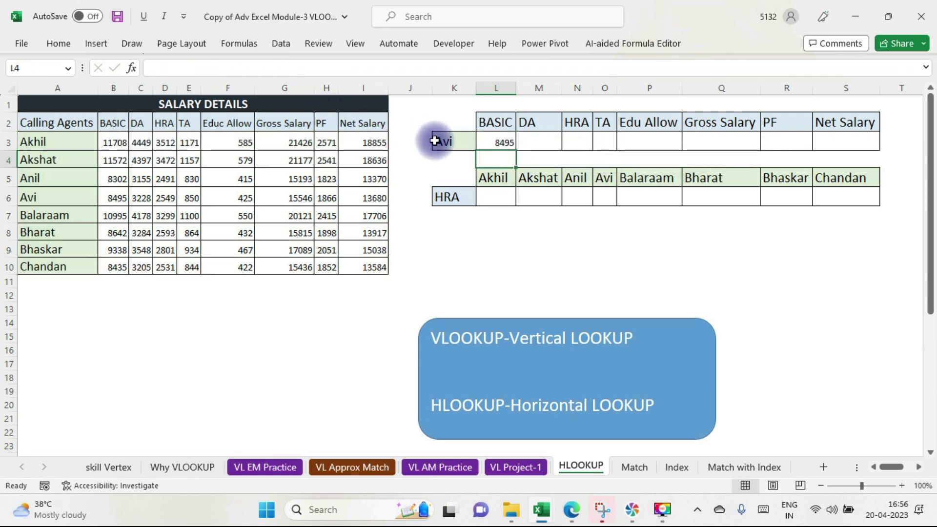
pyautogui.click(501, 134)
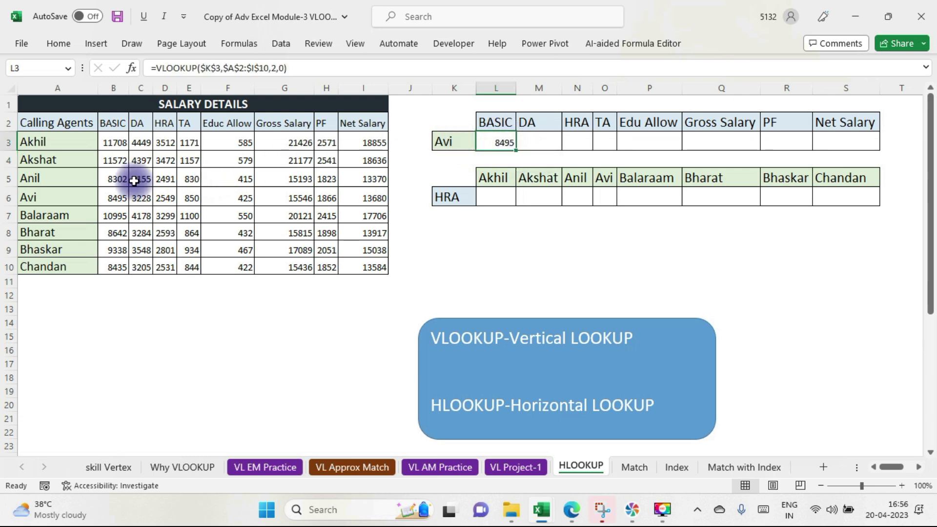
pyautogui.click(119, 198)
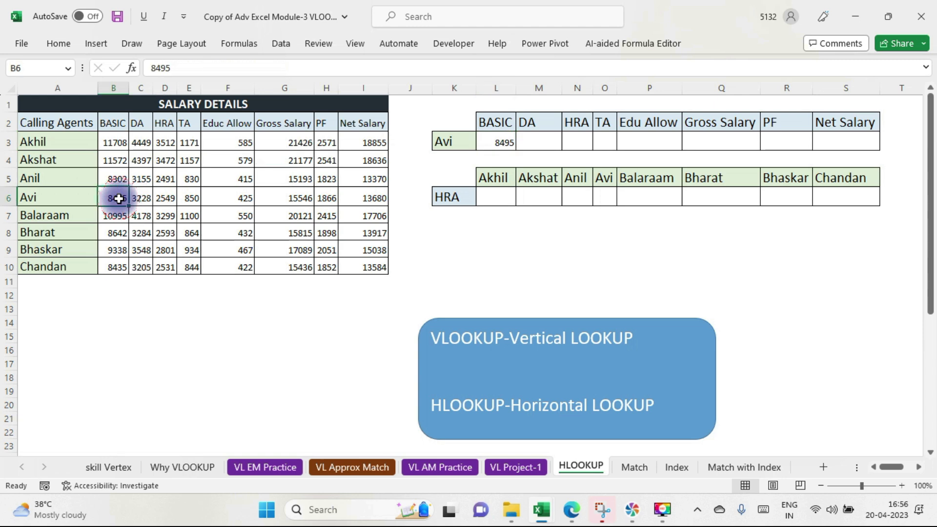
# - Fill the VLOOKUP formula from L3 into M3, and change its column index to 3 for DA
pyautogui.click(508, 145)
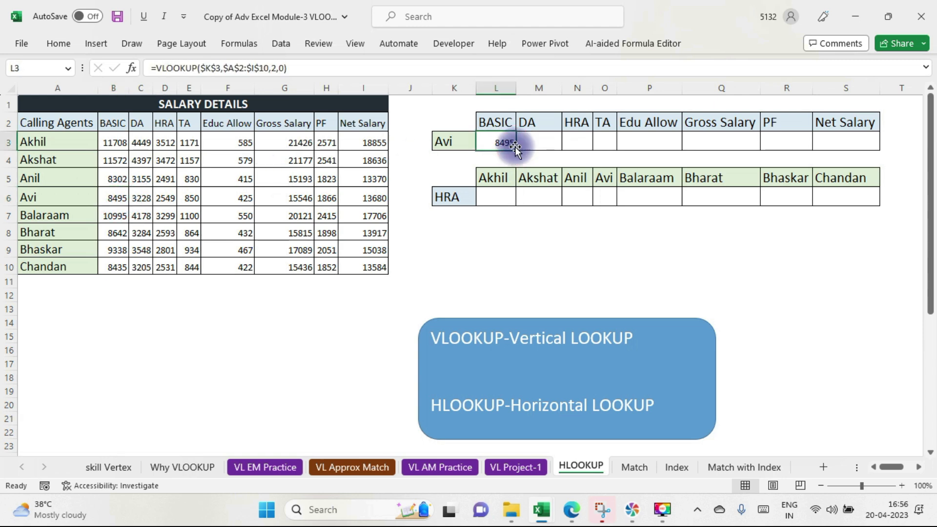
pyautogui.moveTo(515, 150); pyautogui.dragTo(565, 153)
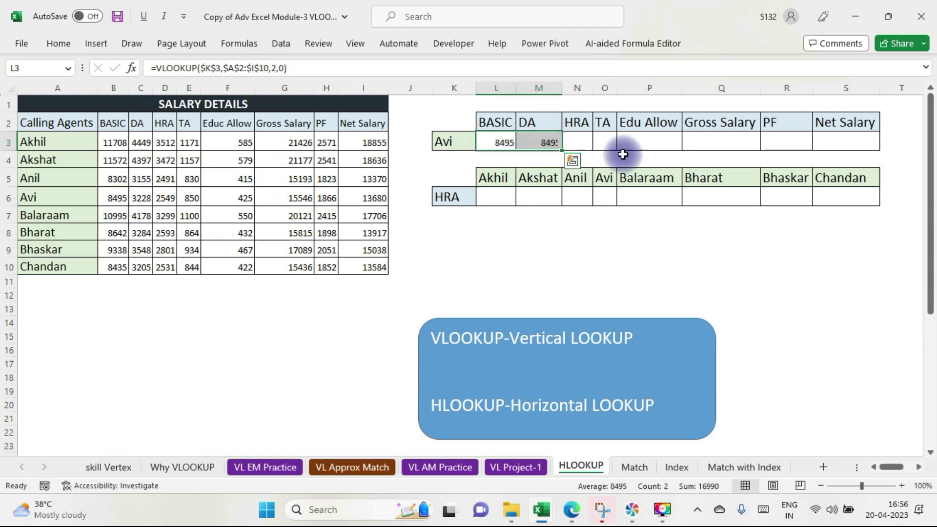
pyautogui.click(548, 146)
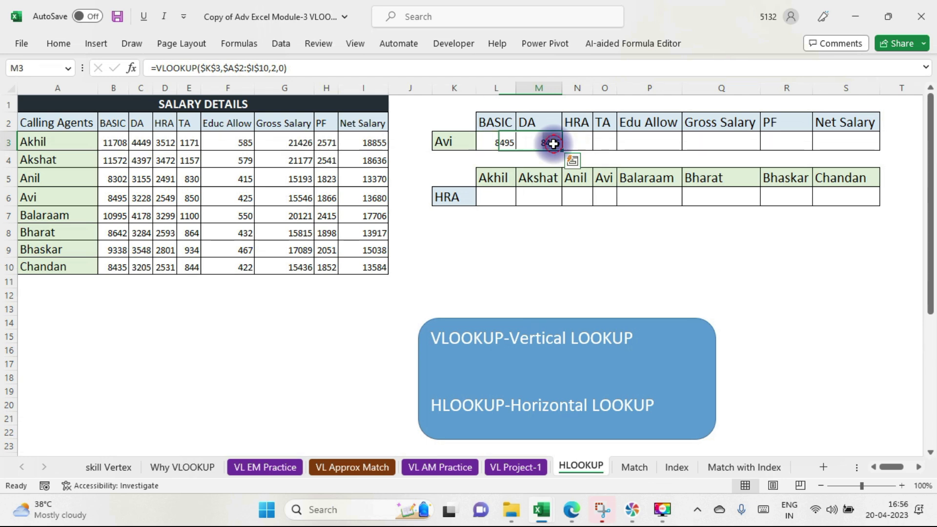
pyautogui.doubleClick(273, 67)
pyautogui.press('BackSpace')
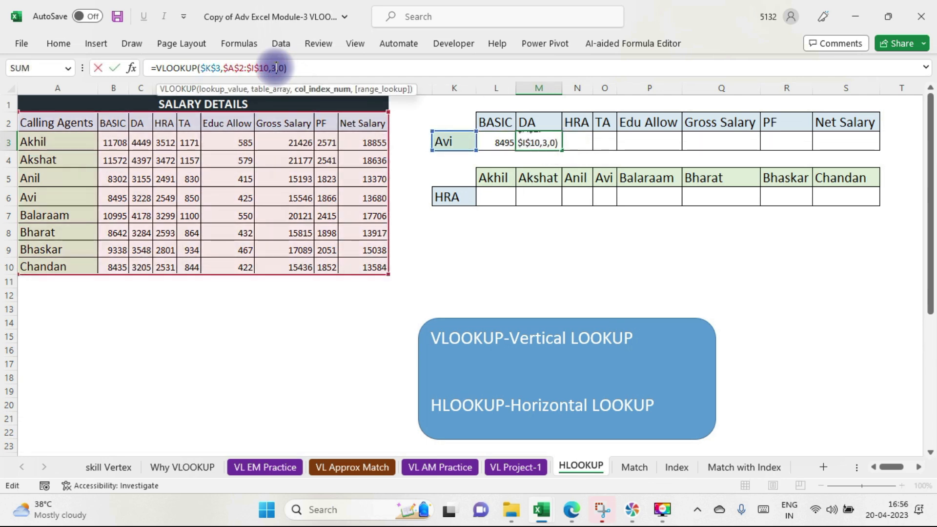
pyautogui.write('3')
pyautogui.press('Return')
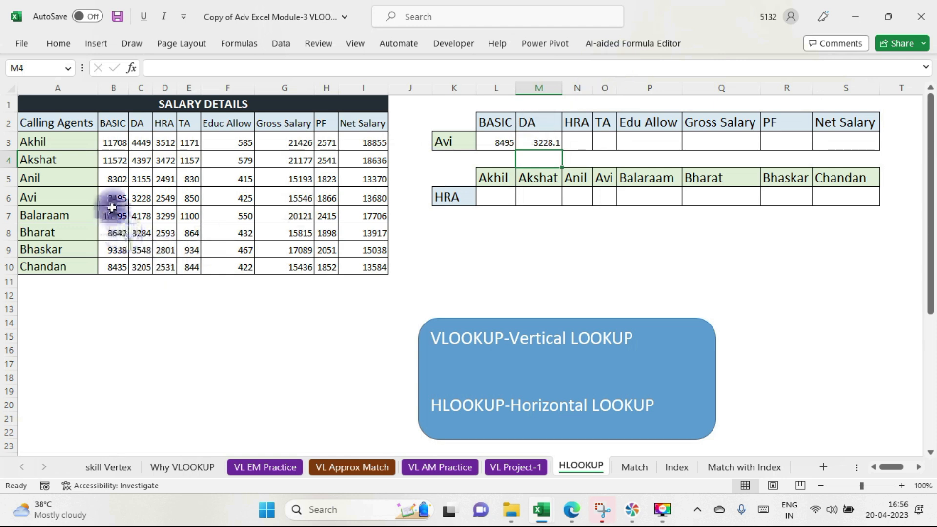
# - Reduce the number format of L3:S3, under BASIC to Net Salary, by one decimal place
pyautogui.moveTo(495, 143); pyautogui.dragTo(847, 140)
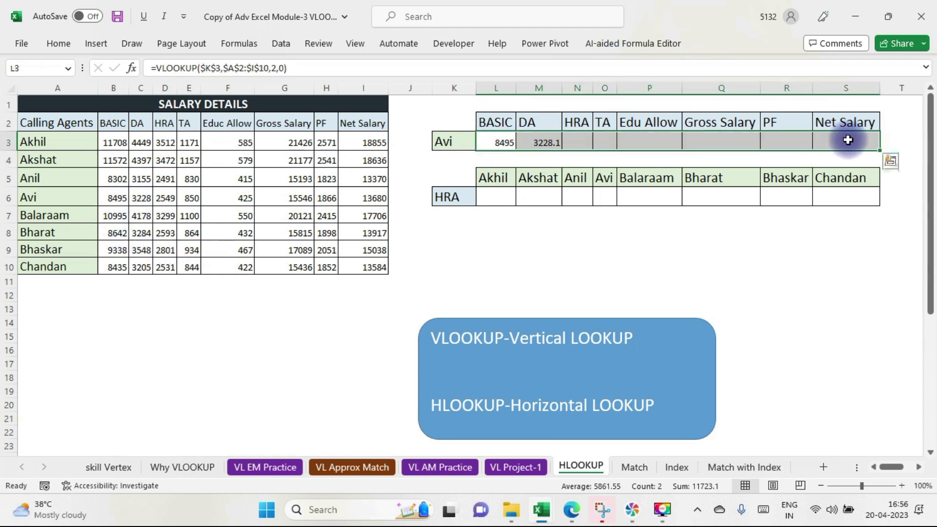
pyautogui.click(58, 44)
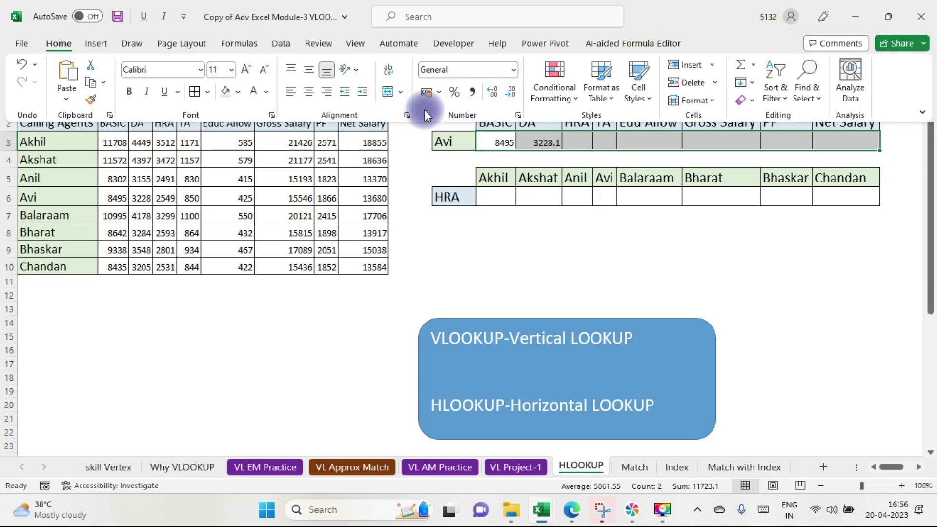
pyautogui.click(511, 91)
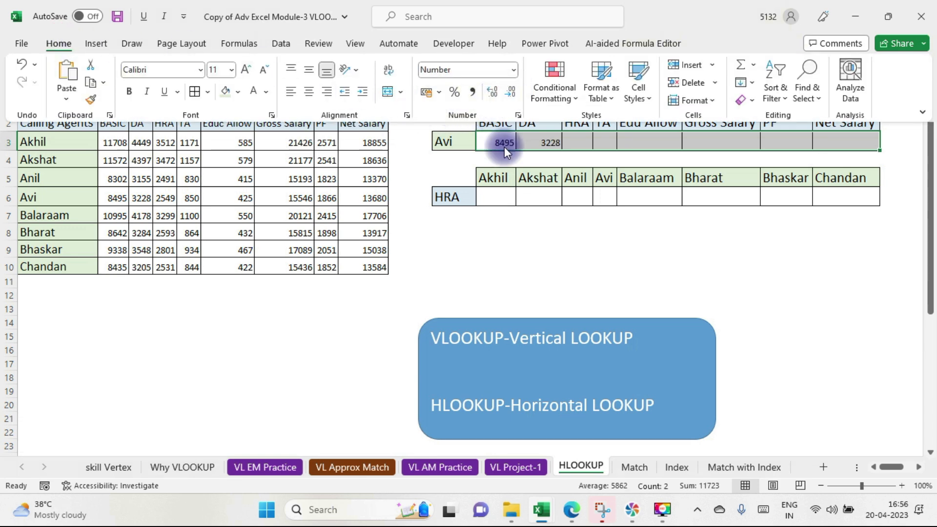
# - Review the salary table's HRA, DA and BASIC headers and start an HLOOKUP formula in L6, the first agent's HRA cell
pyautogui.click(493, 200)
pyautogui.click(493, 196)
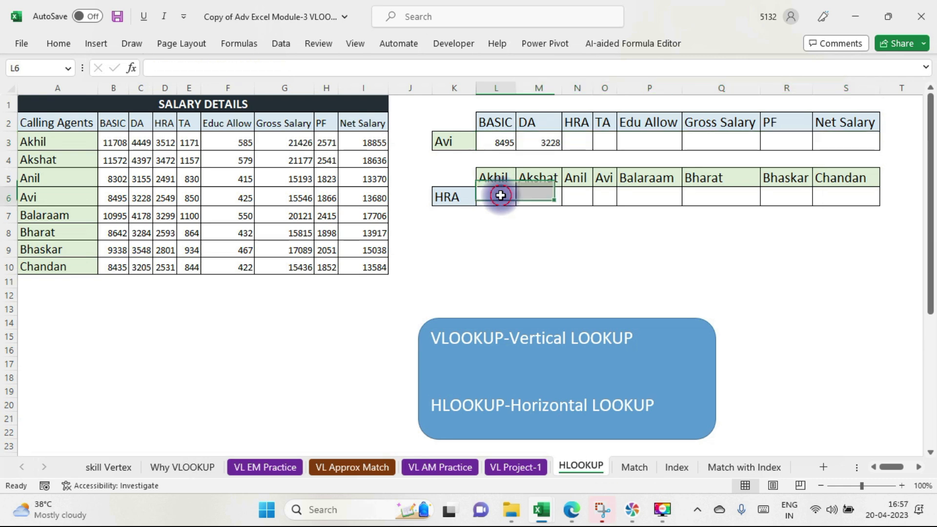
pyautogui.click(165, 121)
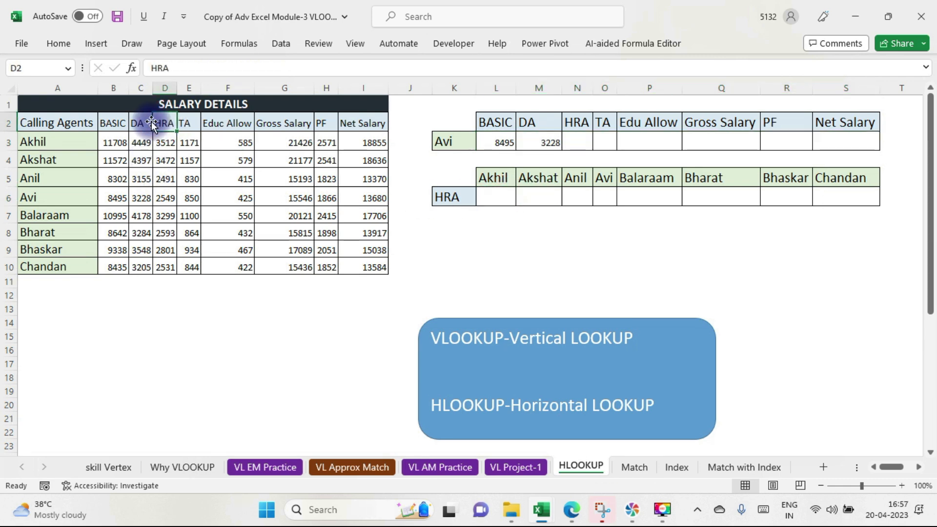
pyautogui.click(140, 122)
pyautogui.click(118, 121)
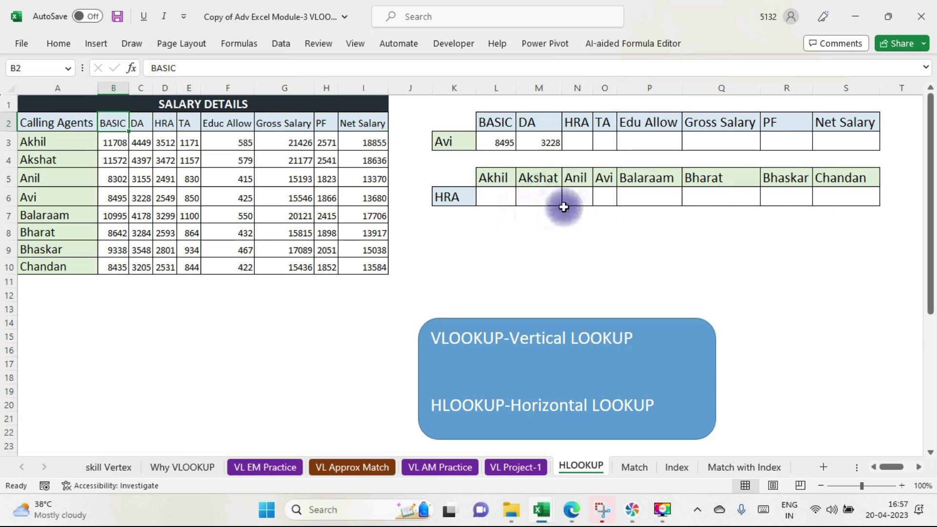
pyautogui.click(498, 196)
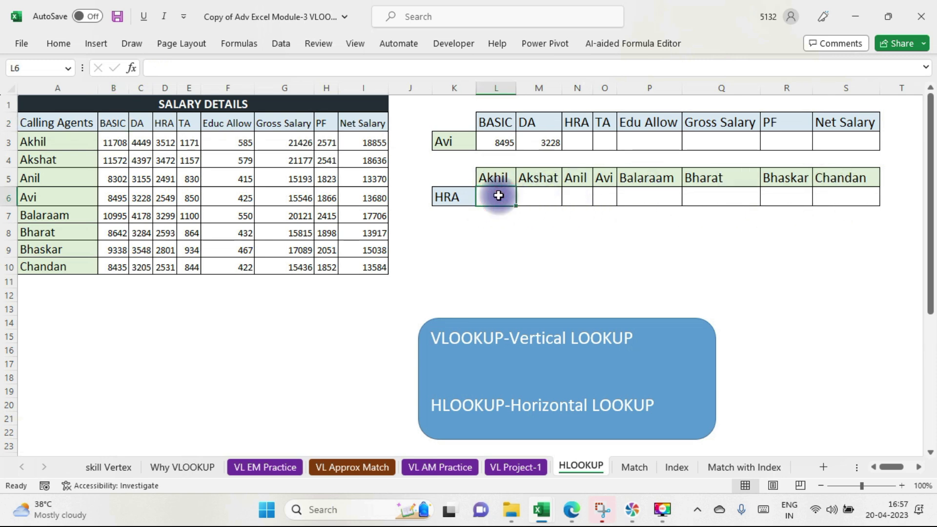
pyautogui.write('=')
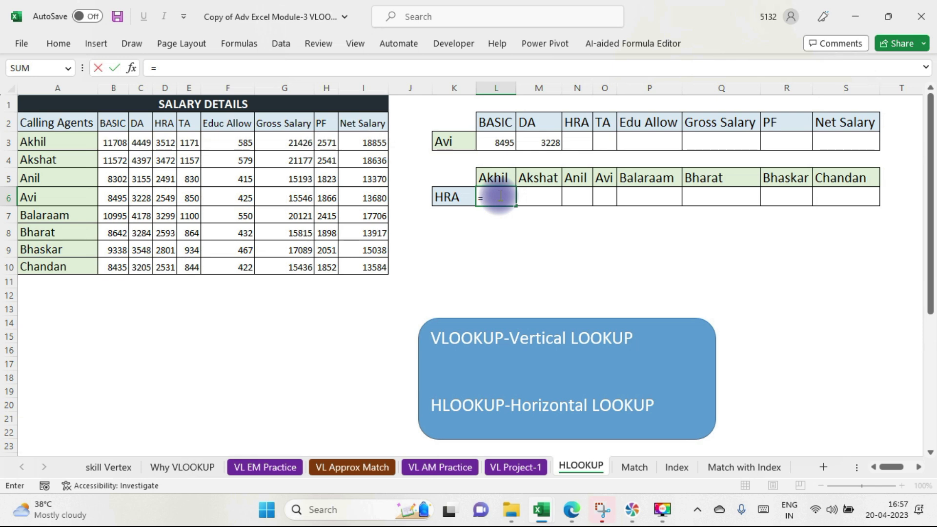
pyautogui.write('hl')
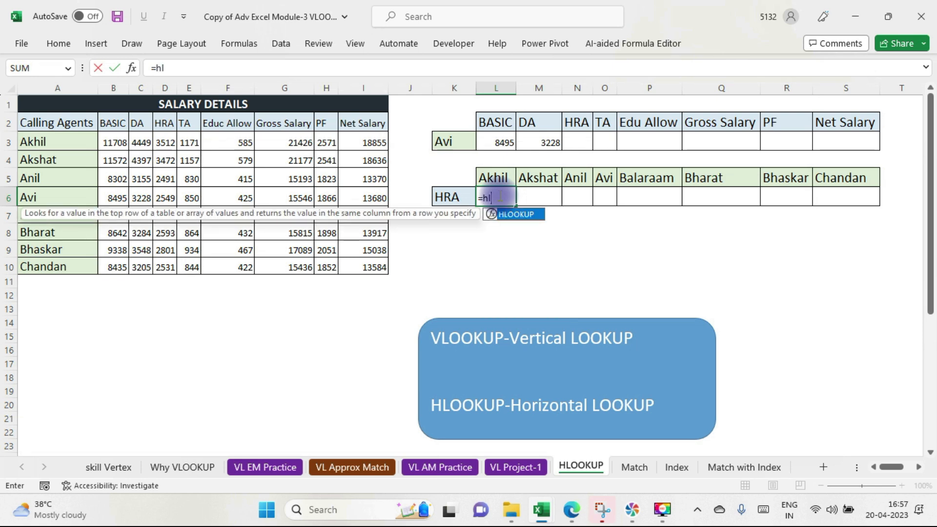
pyautogui.press('Tab')
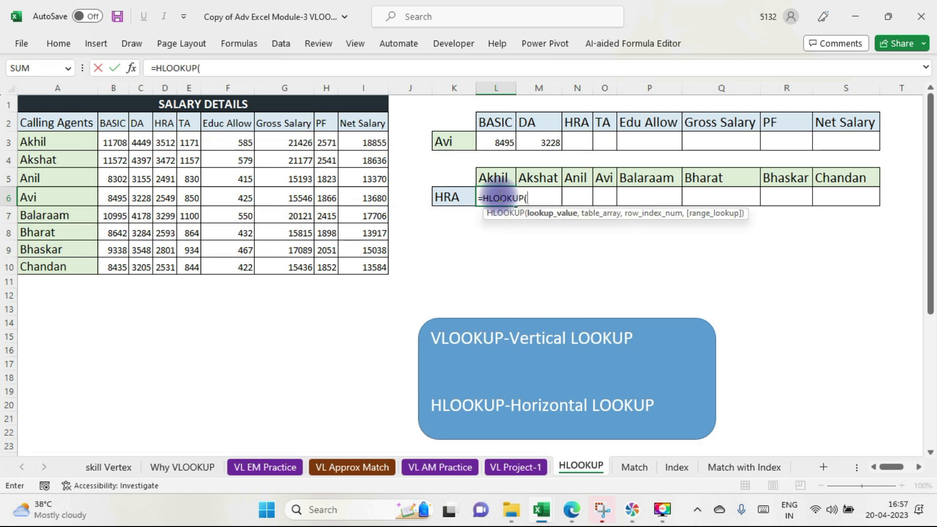
# - Open the HLOOKUP function arguments, move the dialog clear of the HRA row, and set Lookup_value to $K$6
pyautogui.click(132, 68)
pyautogui.moveTo(610, 18); pyautogui.dragTo(601, 106)
pyautogui.click(553, 142)
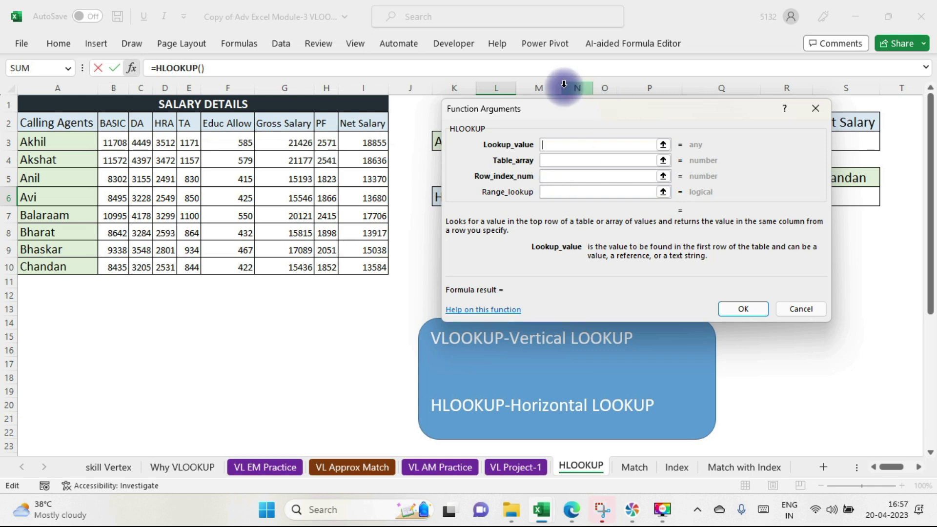
pyautogui.moveTo(554, 109); pyautogui.dragTo(724, 81)
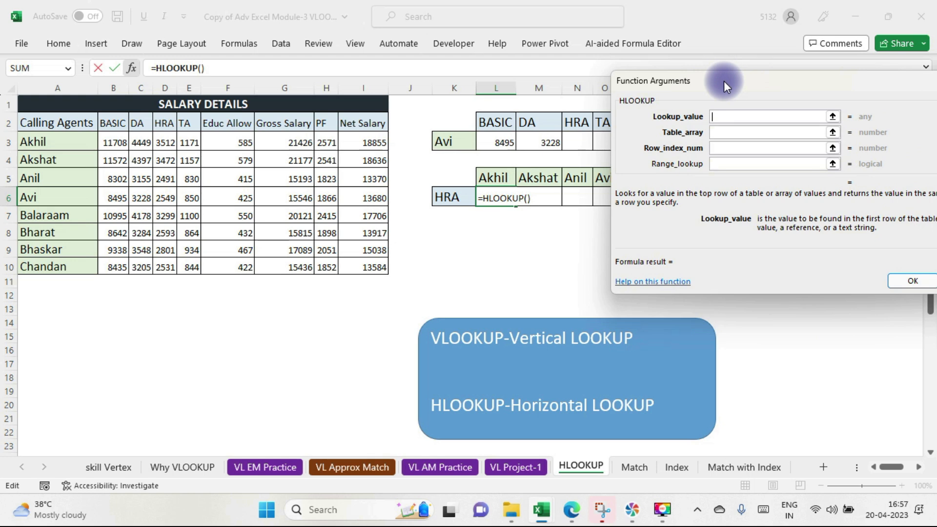
pyautogui.click(454, 198)
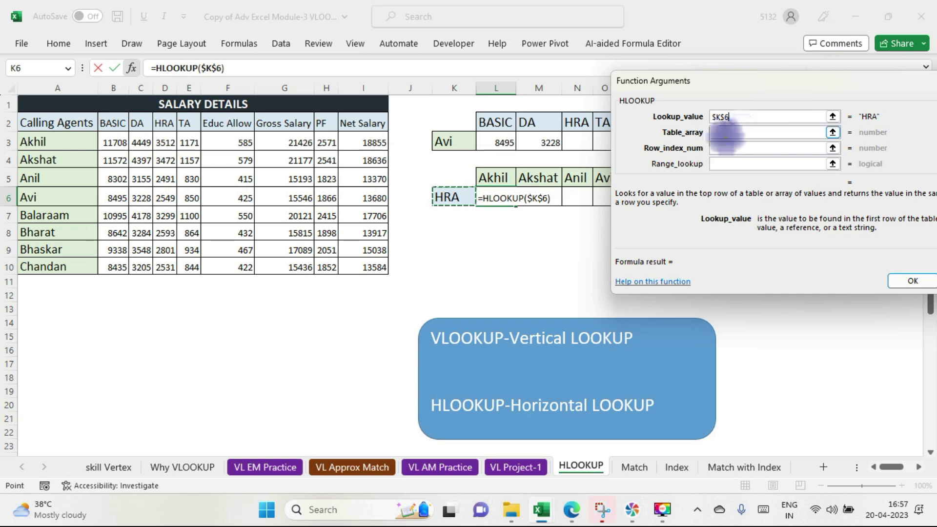
# - Set Table_array to $A$2:$I$10, Row_index_num to 2 and Range_lookup to 0, and enter the HLOOKUP formula in L6
pyautogui.click(727, 137)
pyautogui.moveTo(63, 125); pyautogui.dragTo(368, 266)
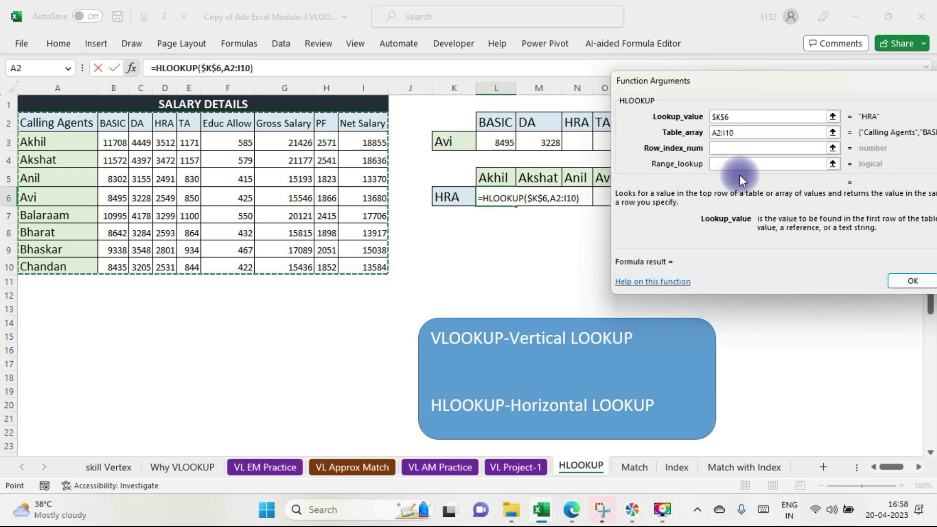
pyautogui.press('F4')
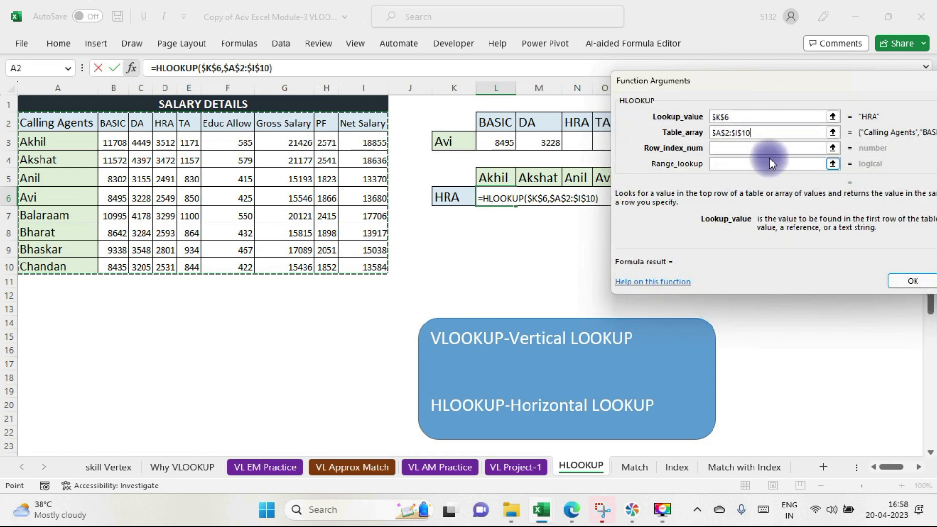
pyautogui.click(727, 148)
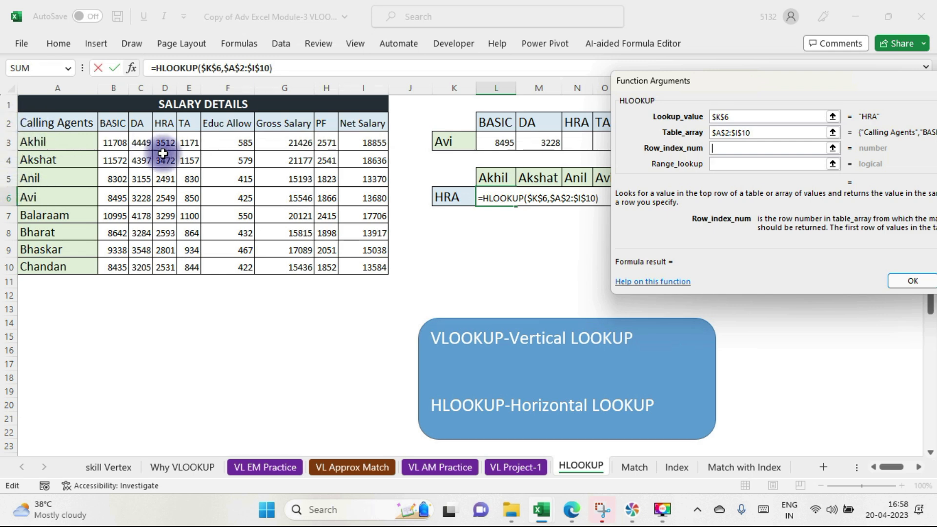
pyautogui.click(716, 162)
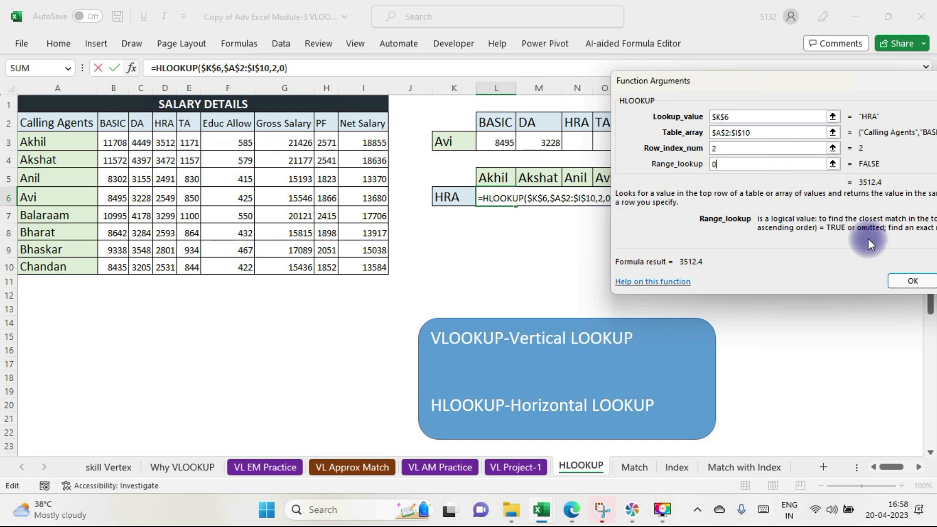
pyautogui.click(912, 278)
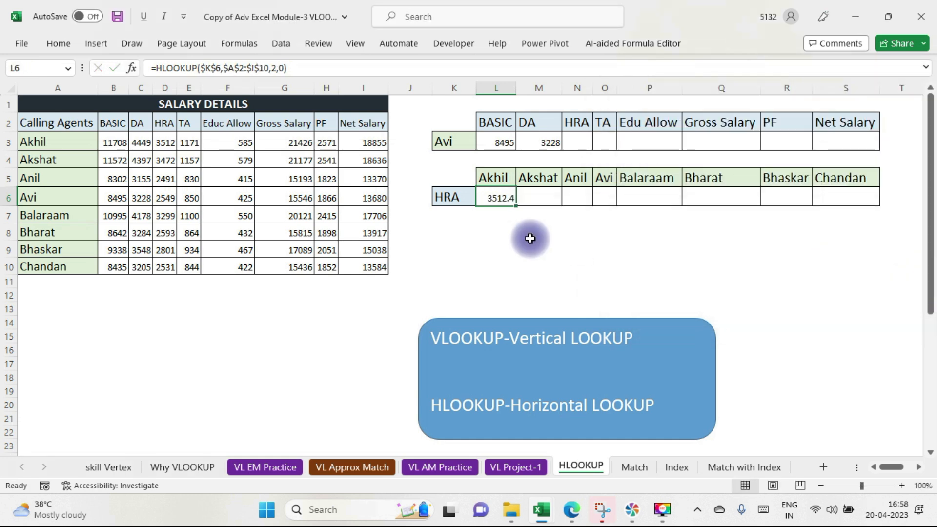
# - Reduce the number format of the HRA row's cells L6:S6 by one decimal place
pyautogui.moveTo(515, 198)
pyautogui.mouseDown()
pyautogui.moveTo(883, 205)
pyautogui.moveTo(842, 198)
pyautogui.mouseUp()
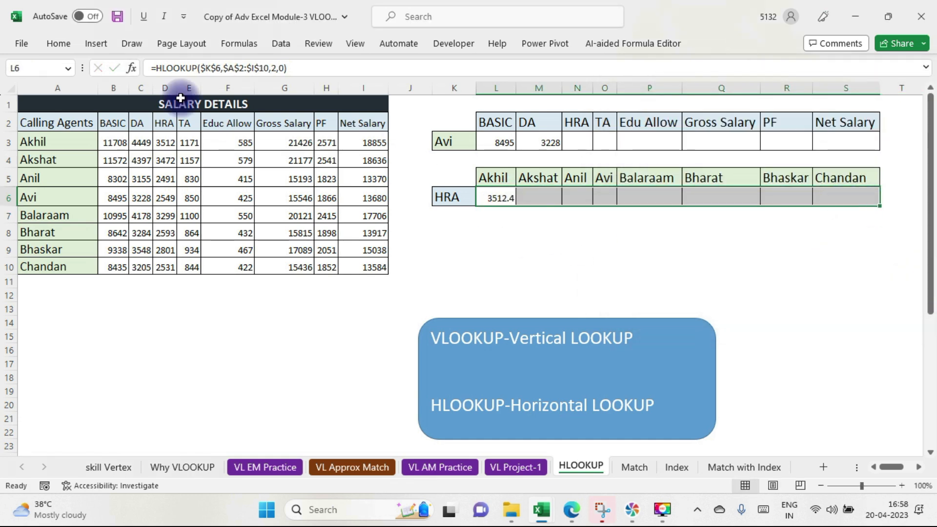
pyautogui.click(58, 43)
pyautogui.click(512, 93)
pyautogui.click(538, 268)
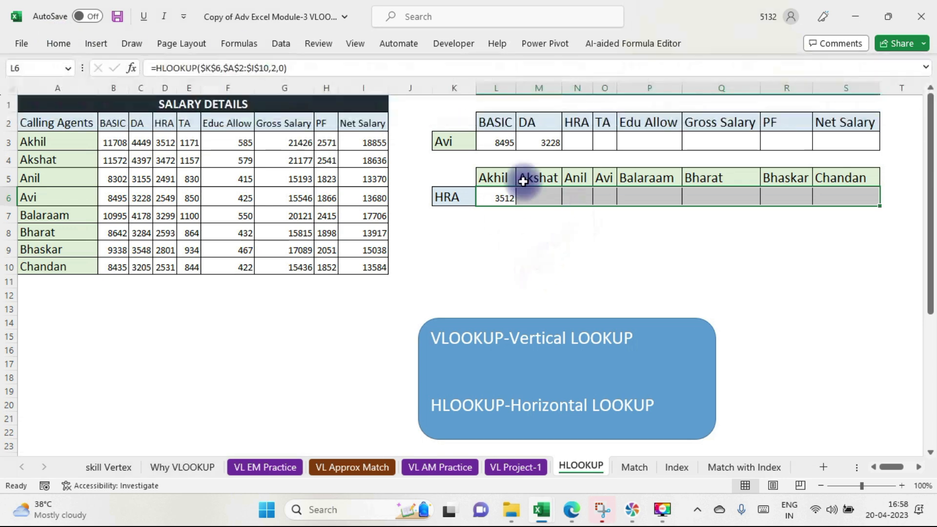
# - Copy the HLOOKUP formula from L6 into M6, set its Row_index_num to 3, and check it against the source HRA cell D4
pyautogui.click(497, 191)
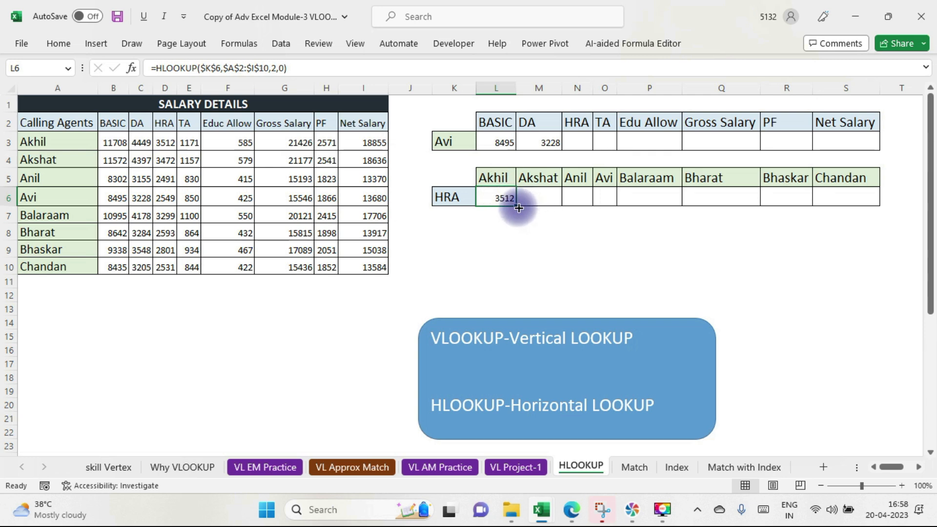
pyautogui.moveTo(518, 207); pyautogui.dragTo(548, 210)
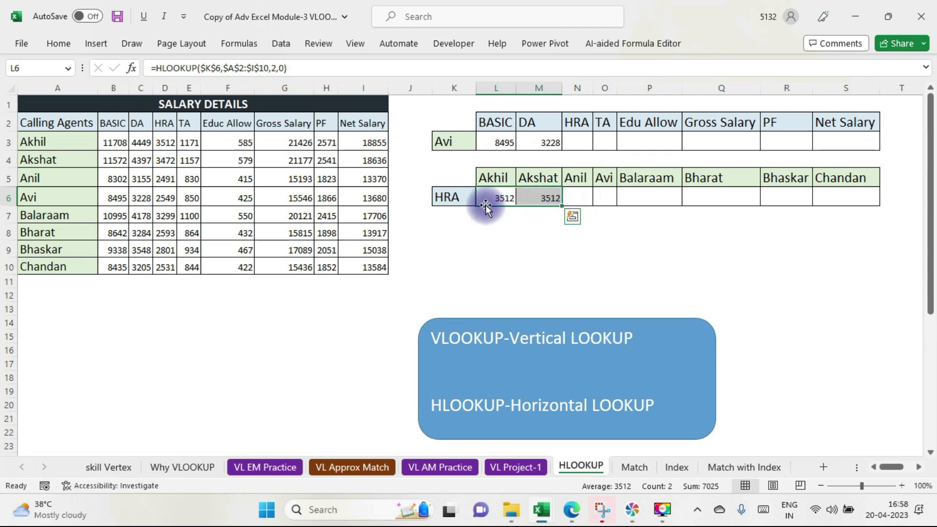
pyautogui.doubleClick(544, 196)
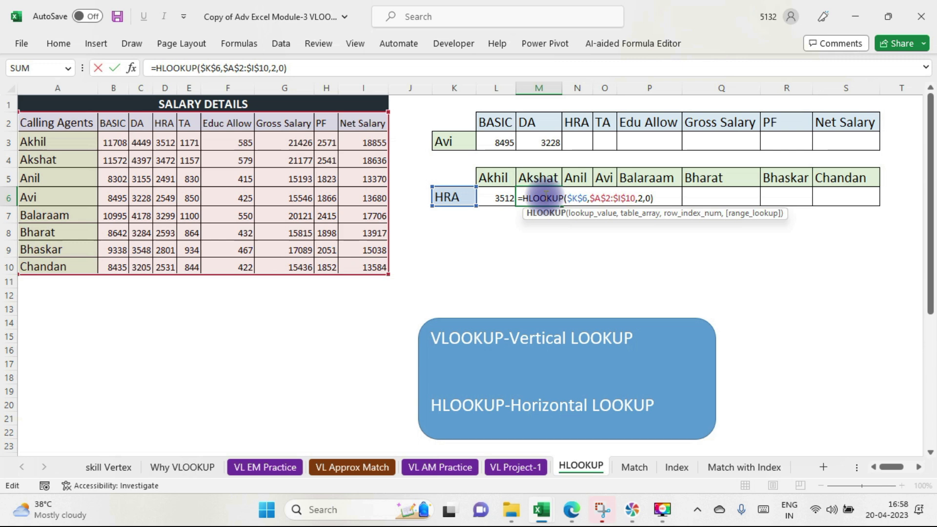
pyautogui.click(276, 67)
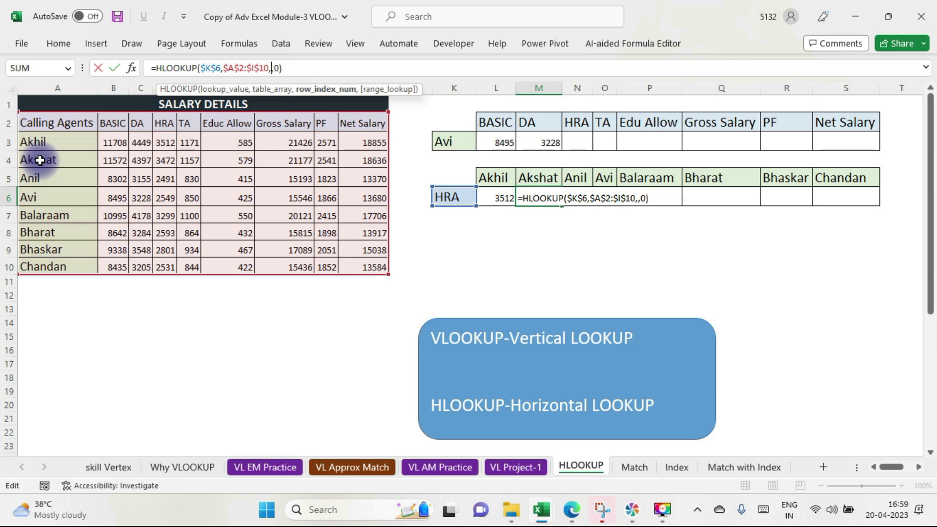
pyautogui.press('Return')
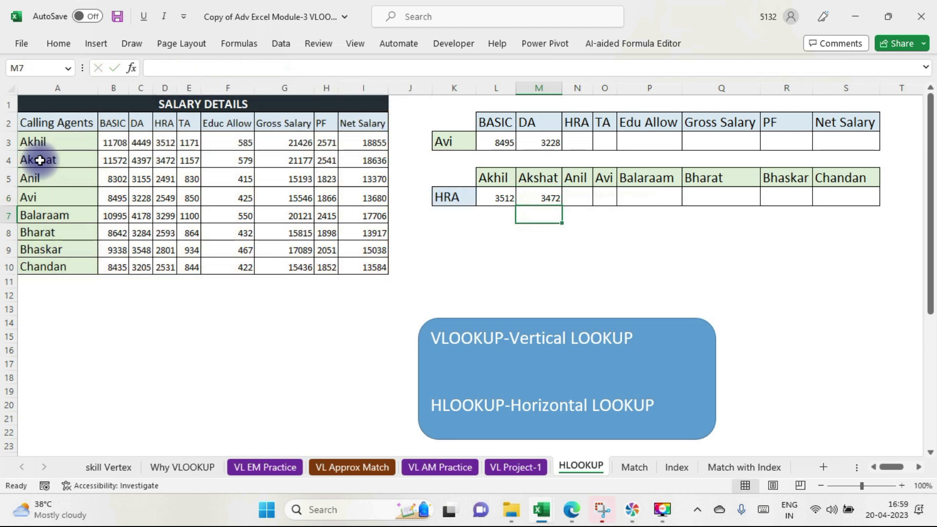
pyautogui.click(538, 200)
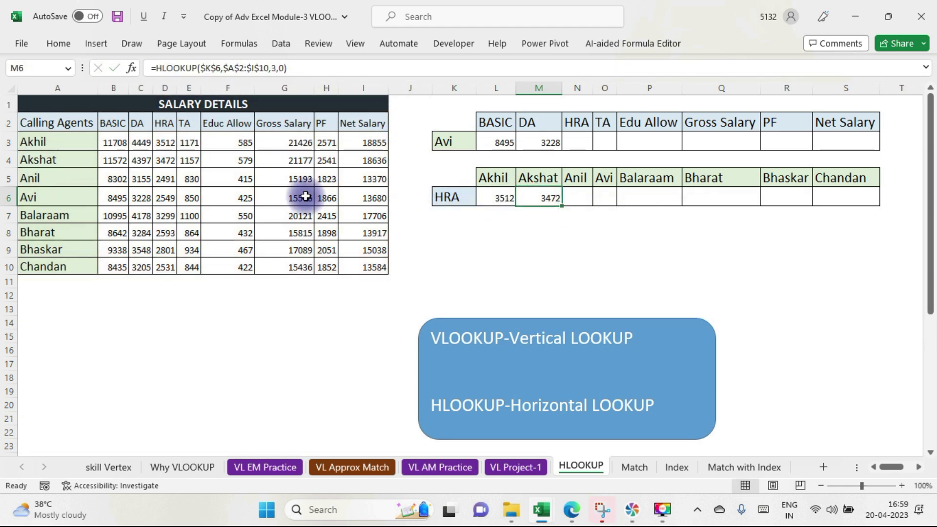
pyautogui.click(166, 159)
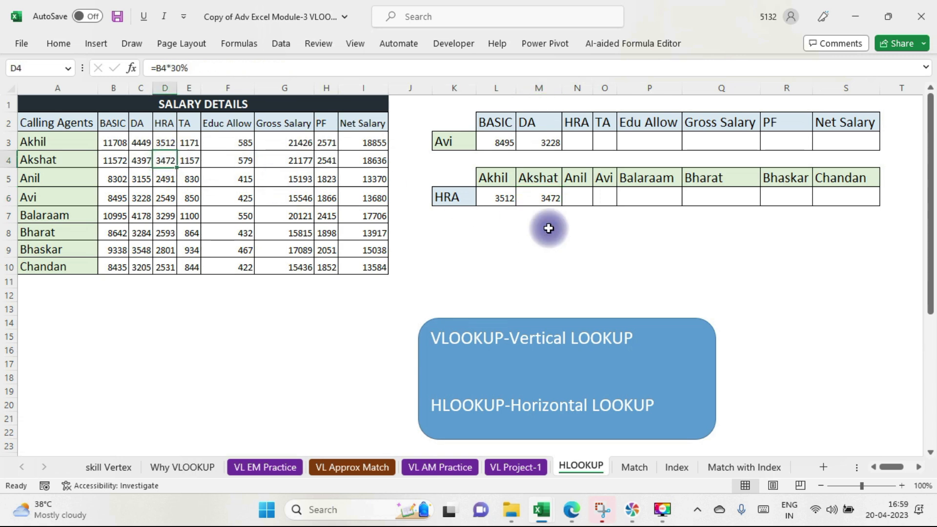
# - Compare lookup value K3 with the vertical Calling Agents column A2:A10, and lookup value K6 with the horizontal header row A2:I2
pyautogui.click(457, 142)
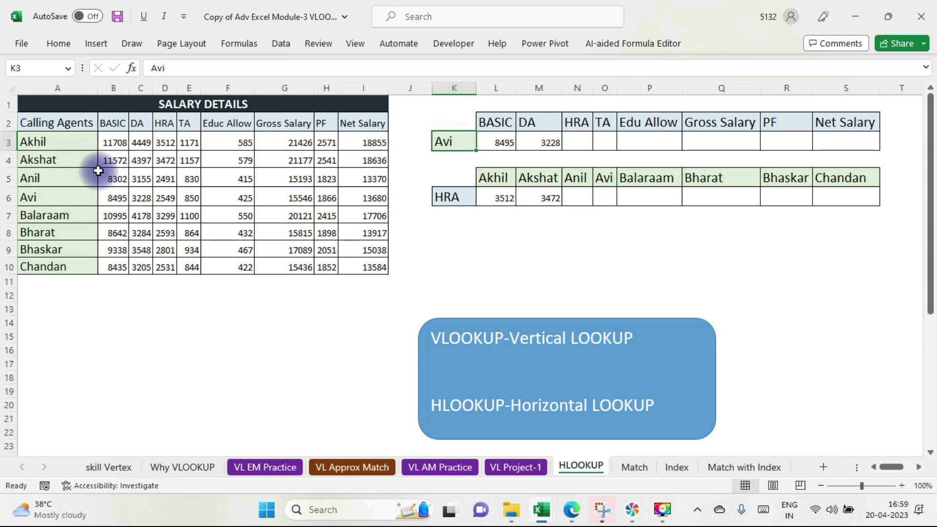
pyautogui.moveTo(49, 126); pyautogui.dragTo(51, 267)
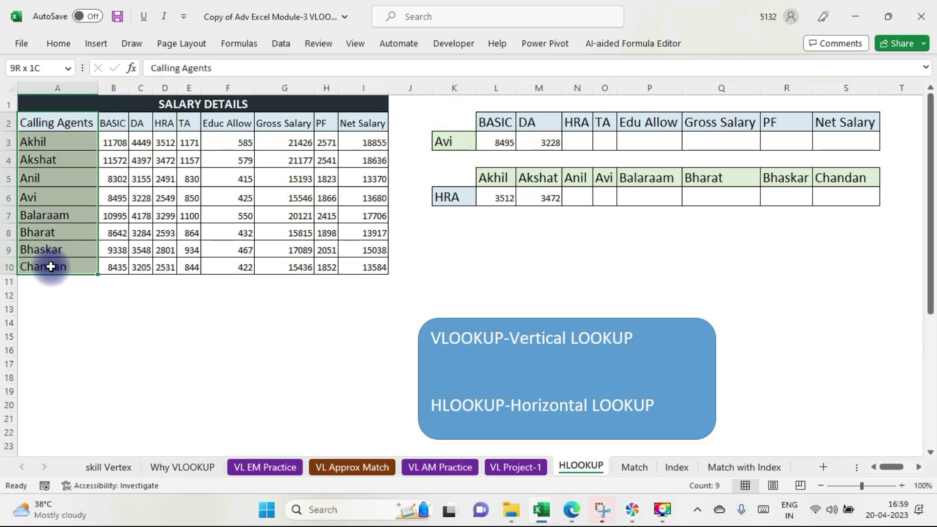
pyautogui.click(459, 195)
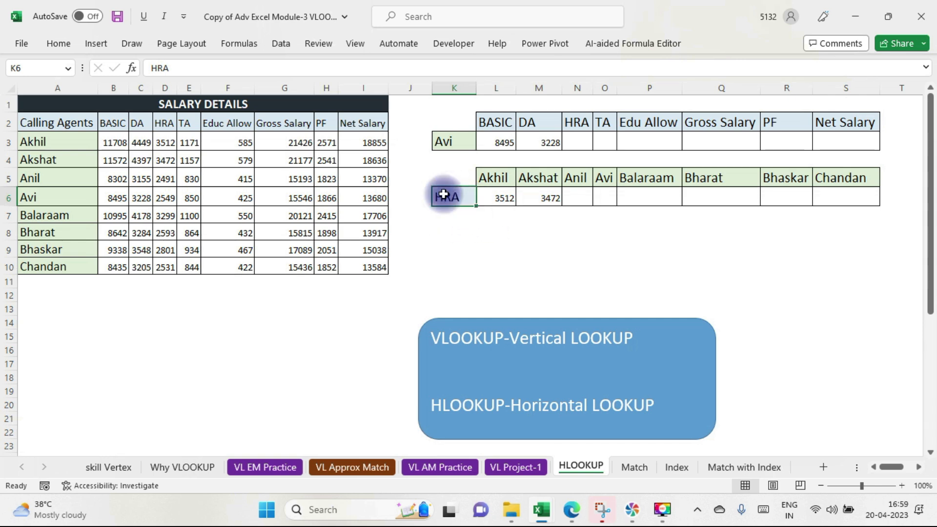
pyautogui.click(40, 125)
pyautogui.moveTo(40, 125); pyautogui.dragTo(370, 119)
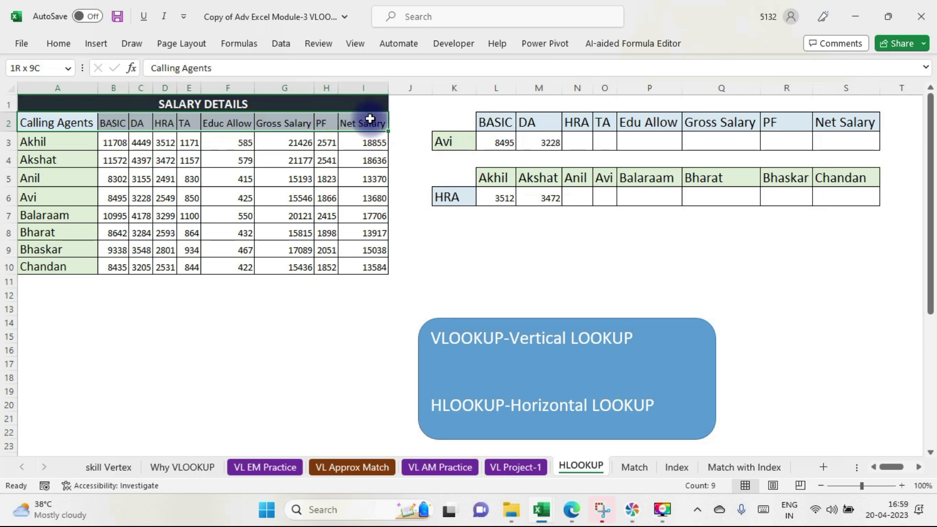